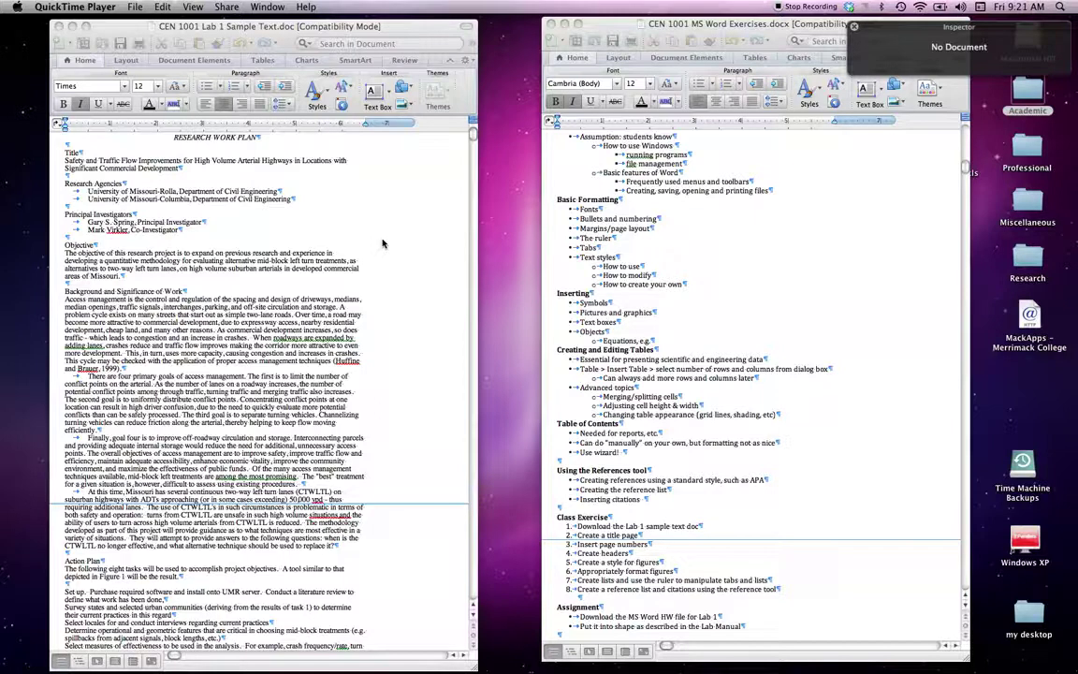
In the Lab 1 sample text document, look through the layout, document element and table tools, then return to the basic formatting tools.
{"action": "left_click", "coordinate": [151, 73]}
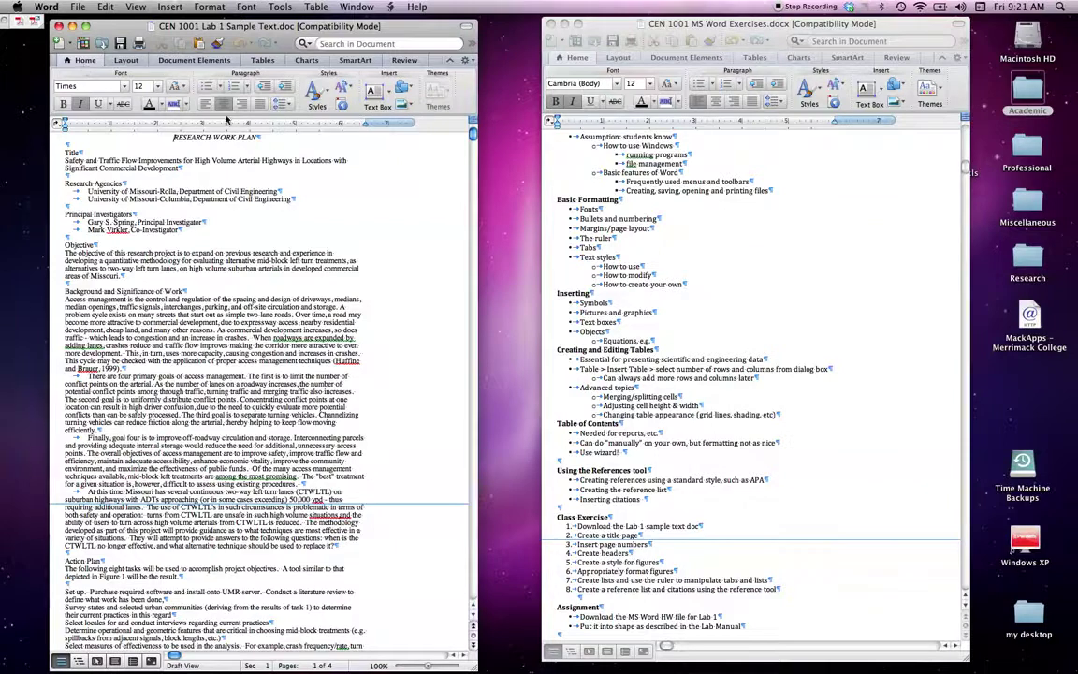
{"action": "left_click", "coordinate": [126, 61]}
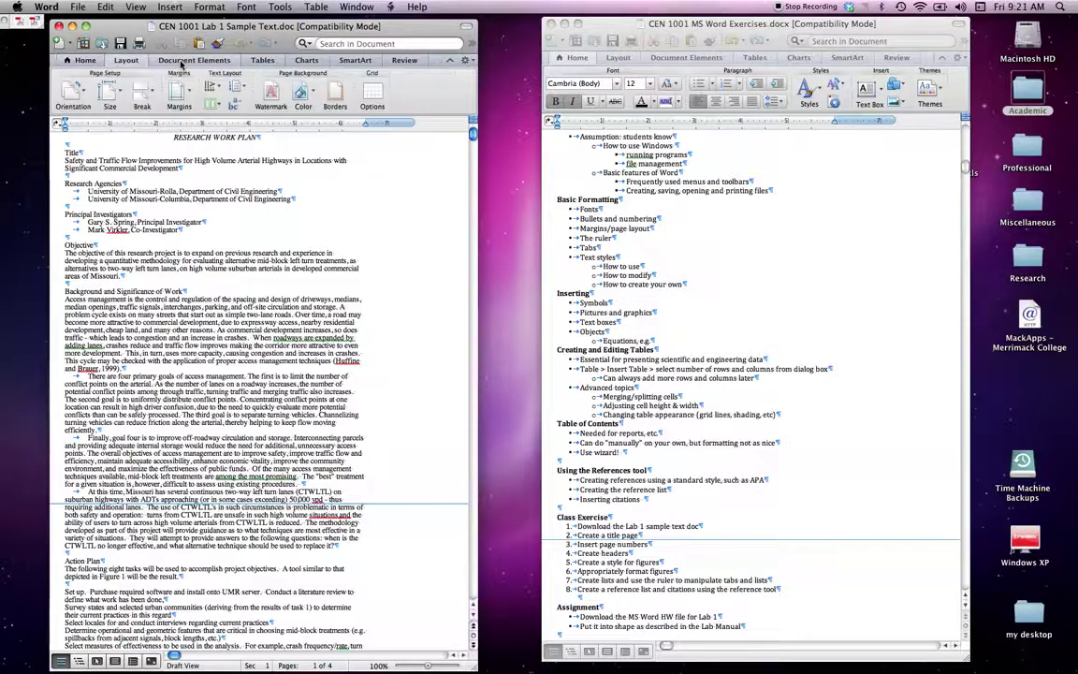
{"action": "left_click", "coordinate": [187, 61]}
{"action": "left_click", "coordinate": [262, 60]}
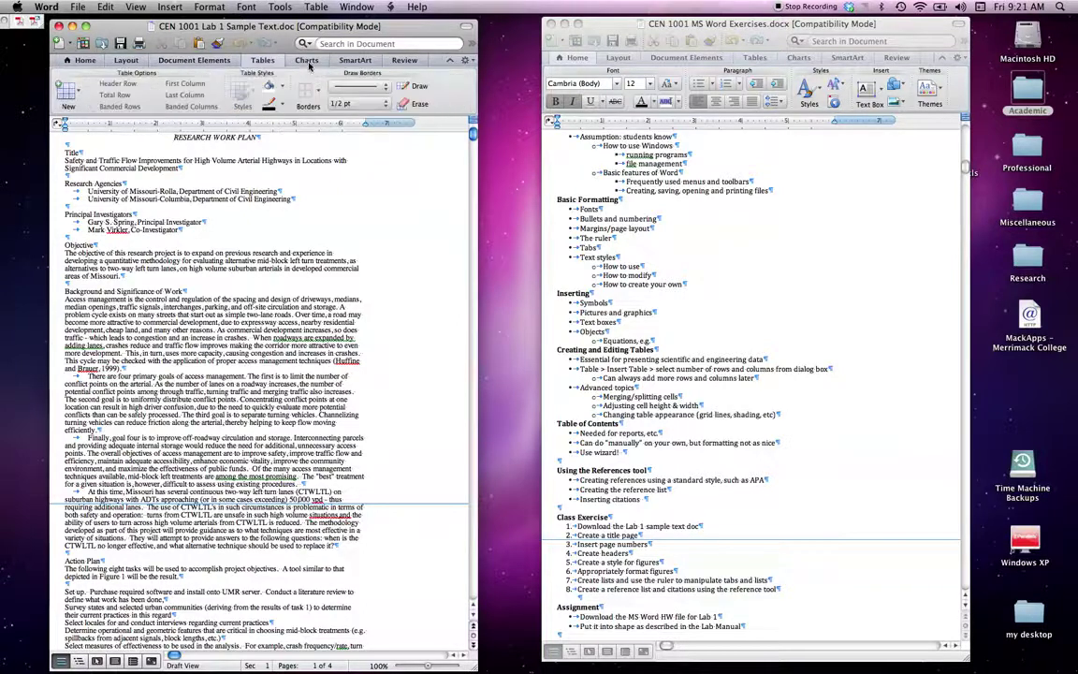
{"action": "left_click", "coordinate": [85, 61]}
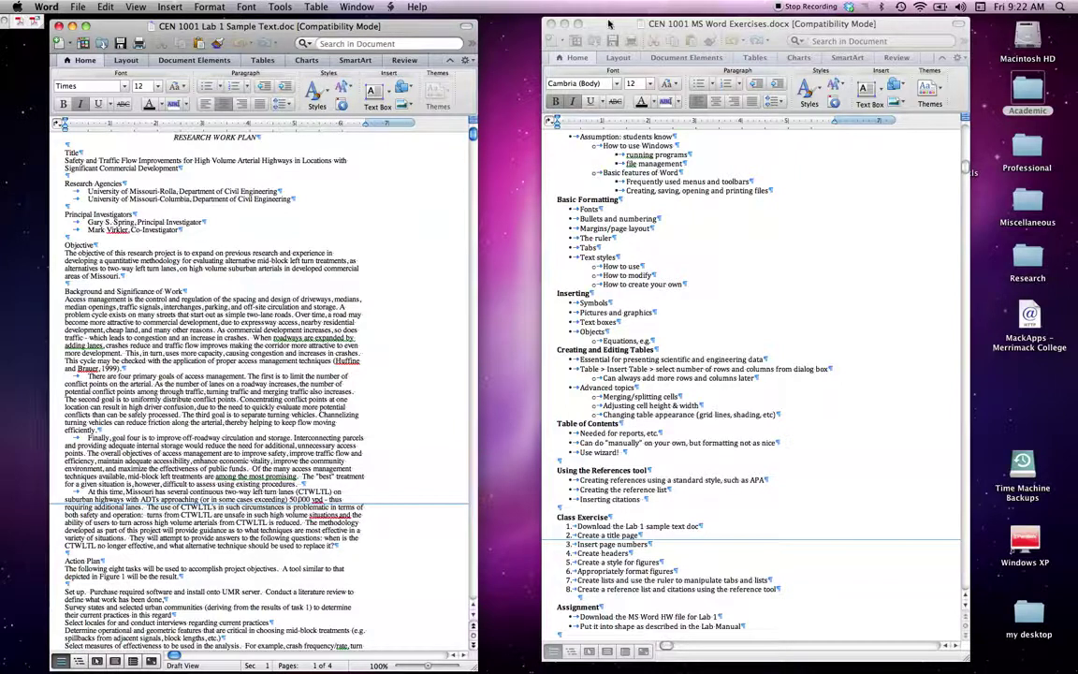
Move the MS Word Exercises document window closer to the sample text window and show the beginning of its outline.
{"action": "left_click_drag", "start_coordinate": [607, 24], "coordinate": [581, 26]}
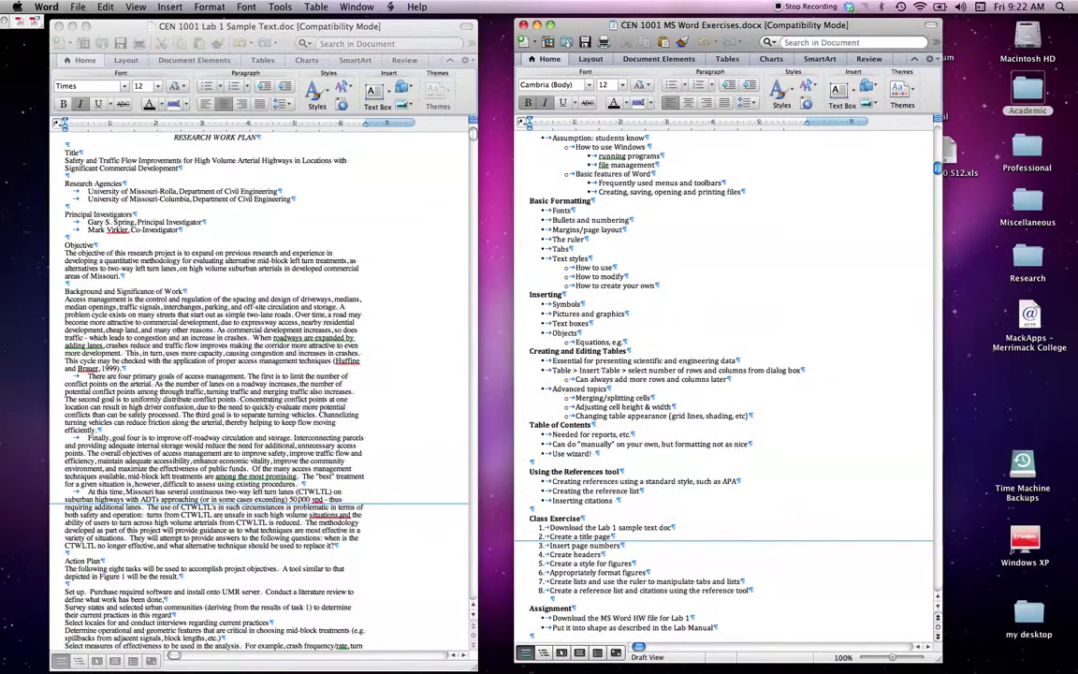
{"action": "scroll", "coordinate": [677, 210], "scroll_direction": "up", "scroll_amount": 3}
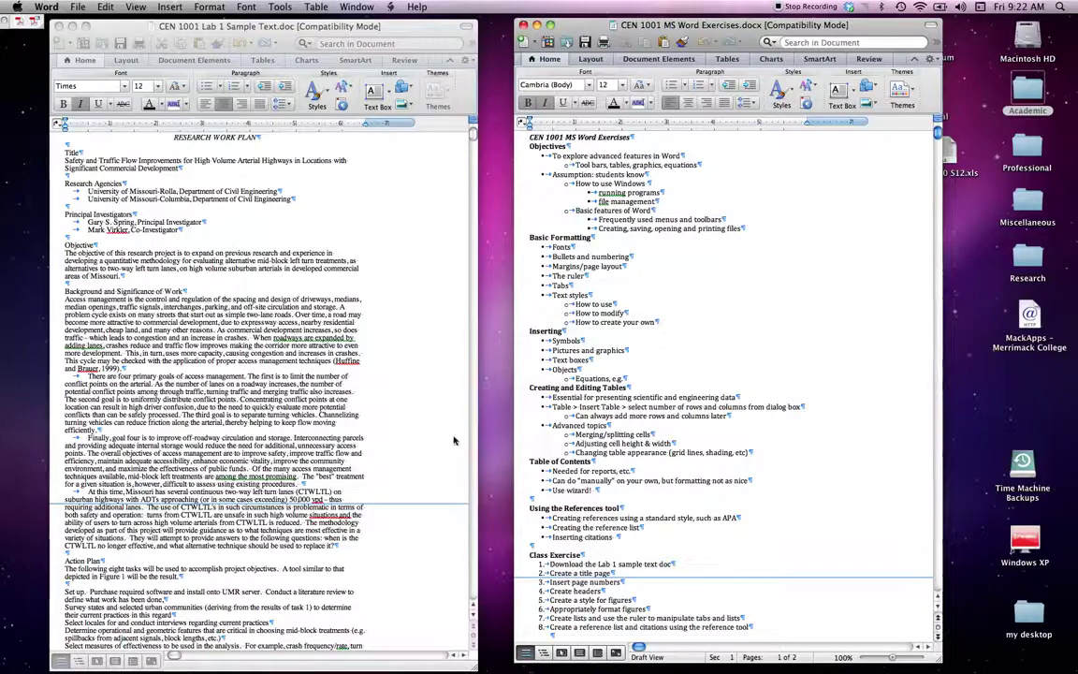
Select the paragraph under the Objective heading in the Lab 1 sample text document, then clear the selection.
{"action": "left_click", "coordinate": [312, 235]}
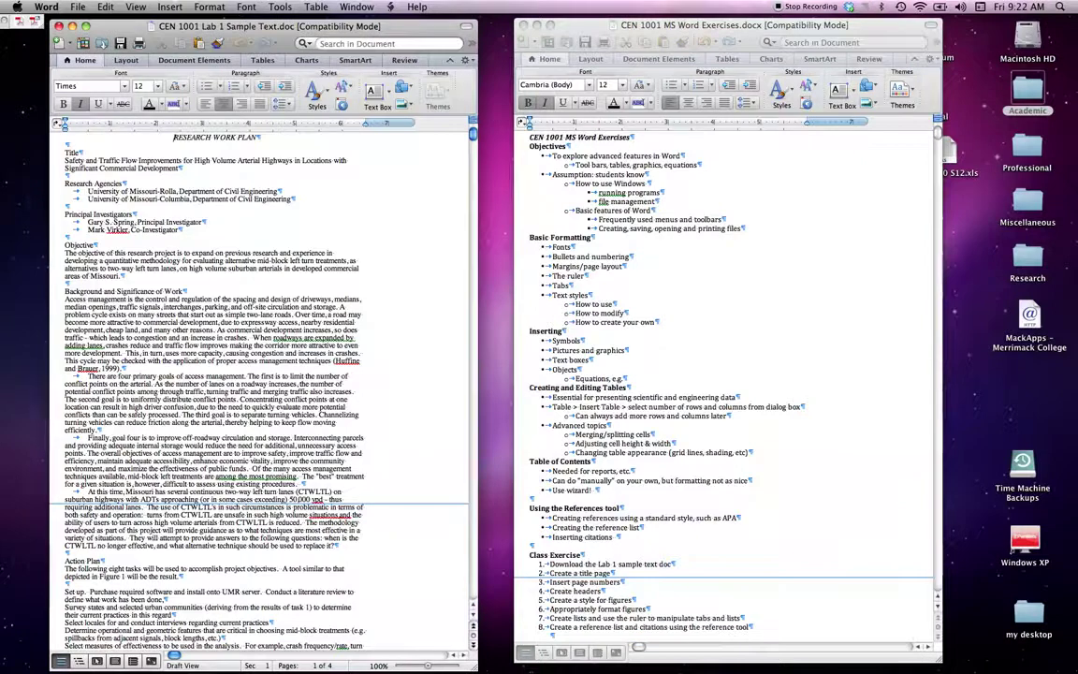
{"action": "left_click", "coordinate": [121, 183]}
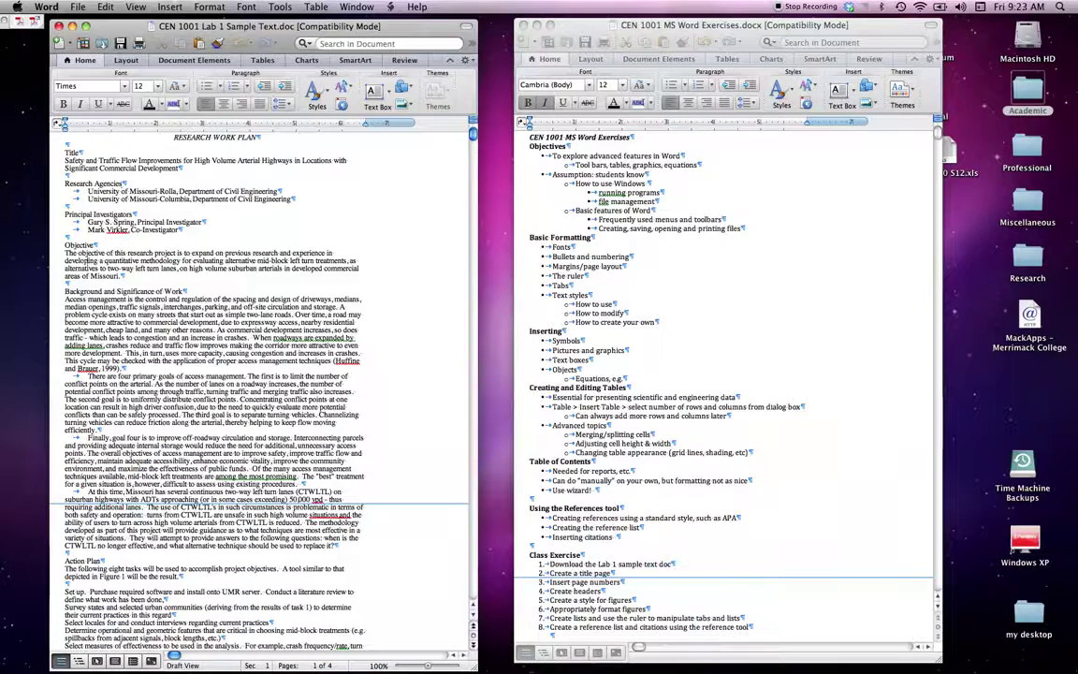
{"action": "left_click_drag", "start_coordinate": [65, 253], "coordinate": [120, 276]}
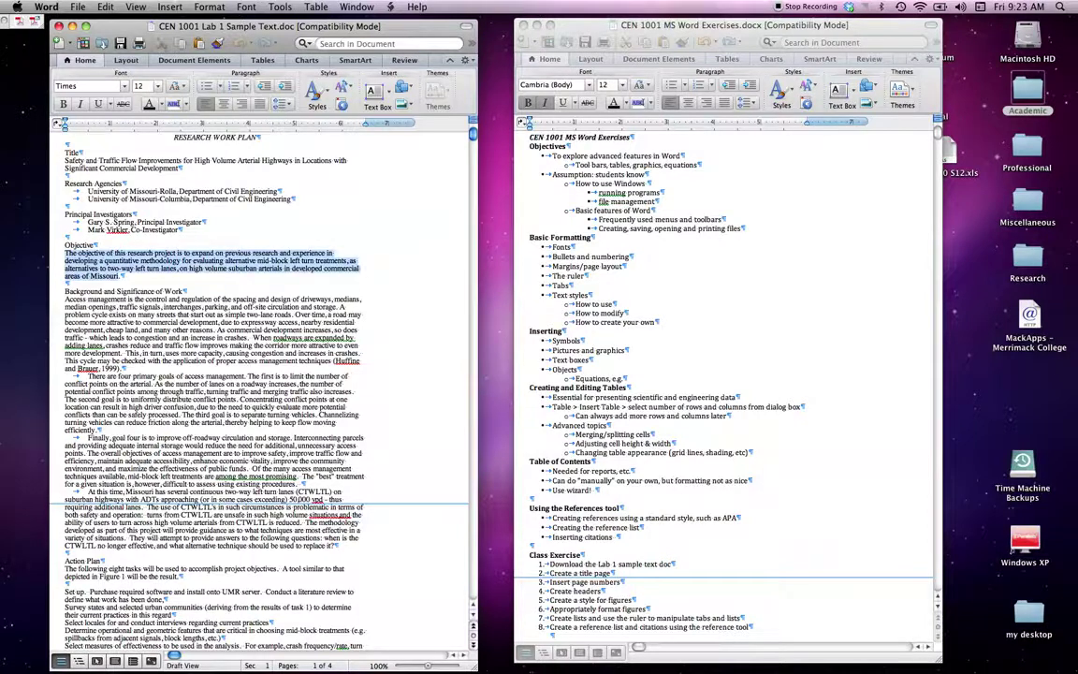
{"action": "left_click", "coordinate": [76, 253]}
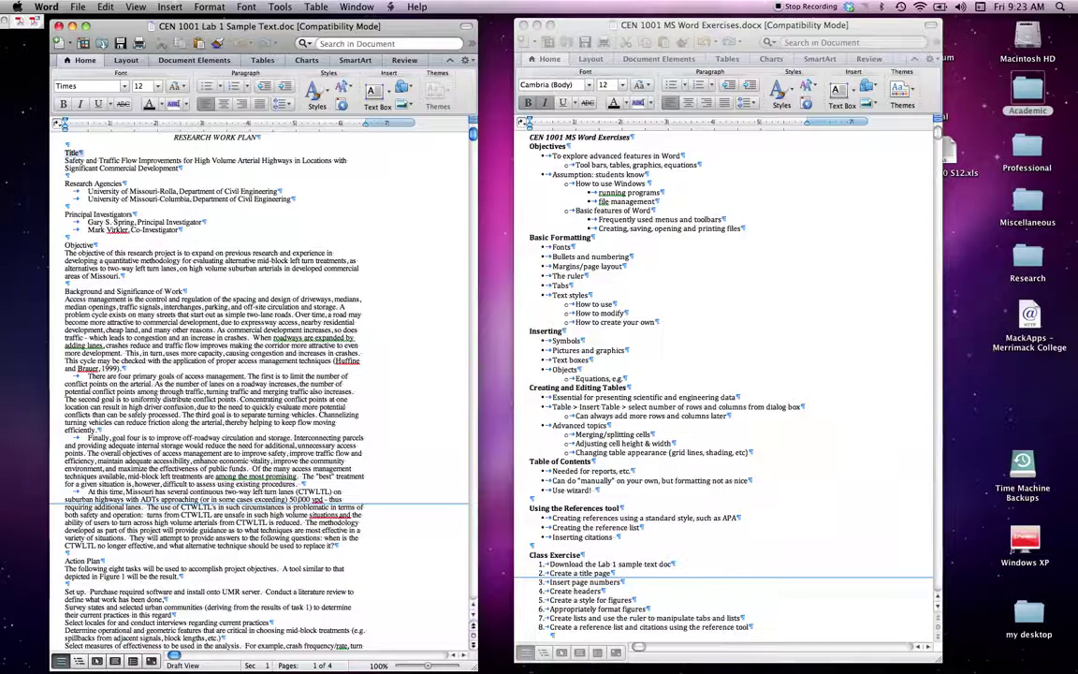
Set the "Title" heading in the sample text to American Typewriter at size 16.
{"action": "left_click", "coordinate": [71, 156]}
{"action": "left_click", "coordinate": [124, 87]}
{"action": "left_click", "coordinate": [125, 87]}
{"action": "left_click", "coordinate": [124, 87]}
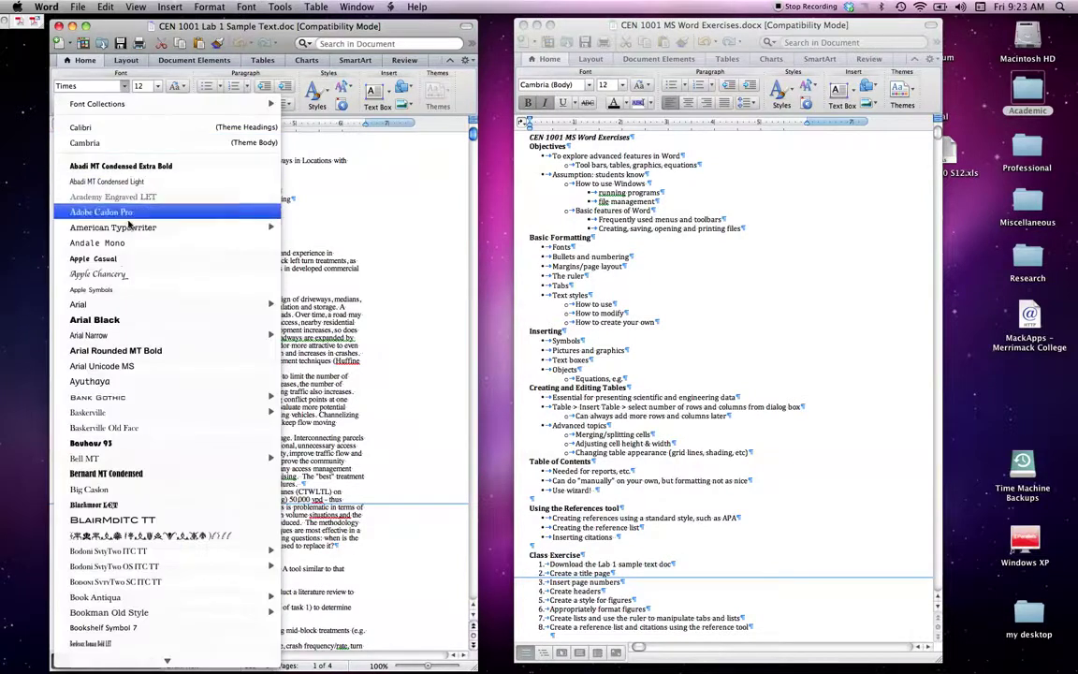
{"action": "mouse_move", "coordinate": [187, 228]}
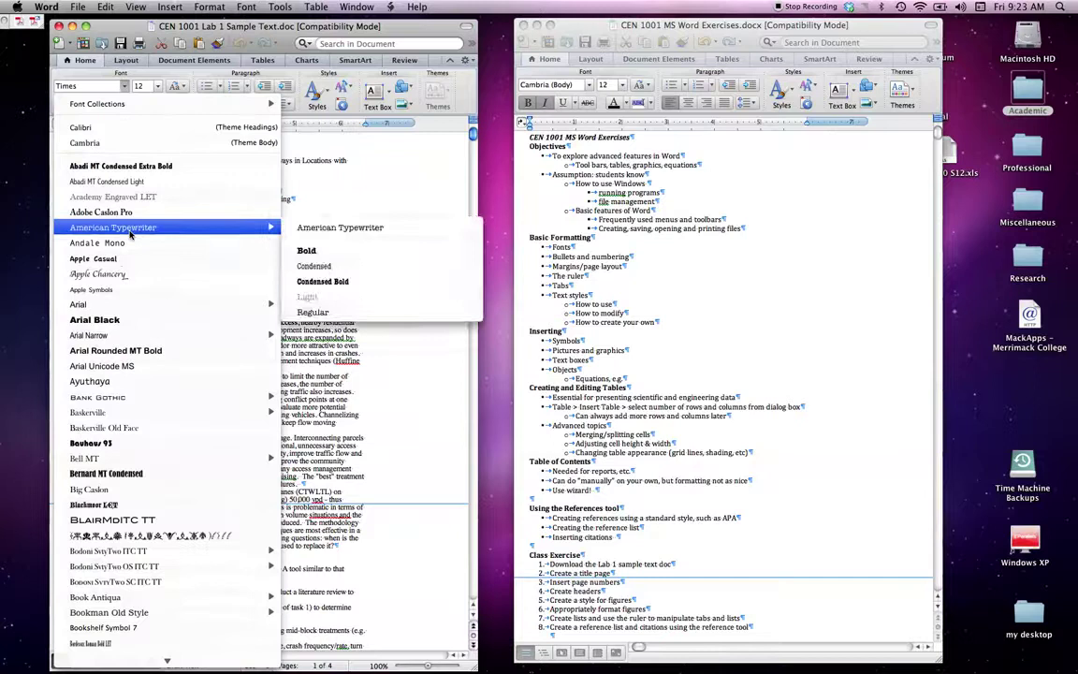
{"action": "left_click", "coordinate": [311, 229]}
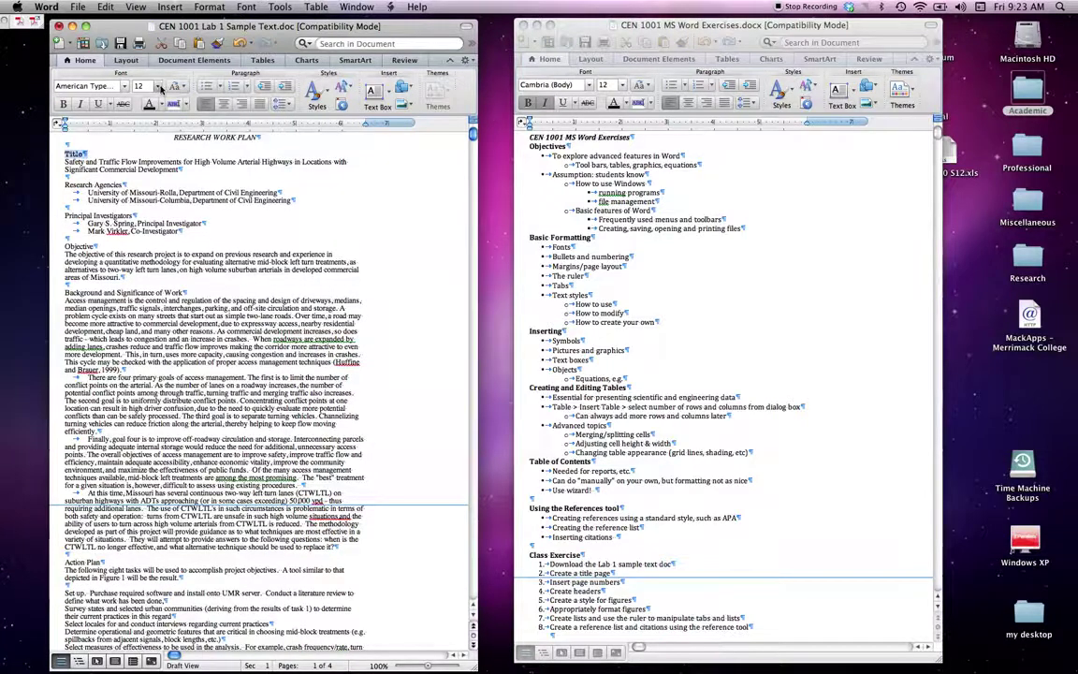
{"action": "left_click", "coordinate": [159, 87]}
{"action": "left_click", "coordinate": [136, 142]}
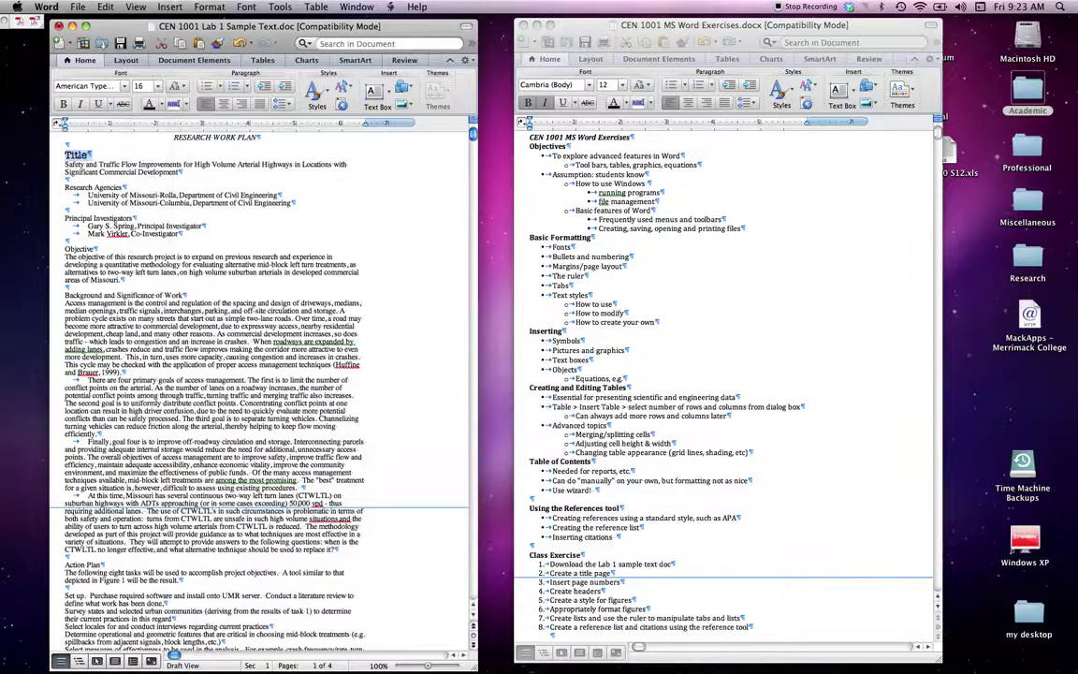
Make the "Title" heading bold and italic and color its text red.
{"action": "left_click", "coordinate": [63, 103]}
{"action": "left_click", "coordinate": [80, 103]}
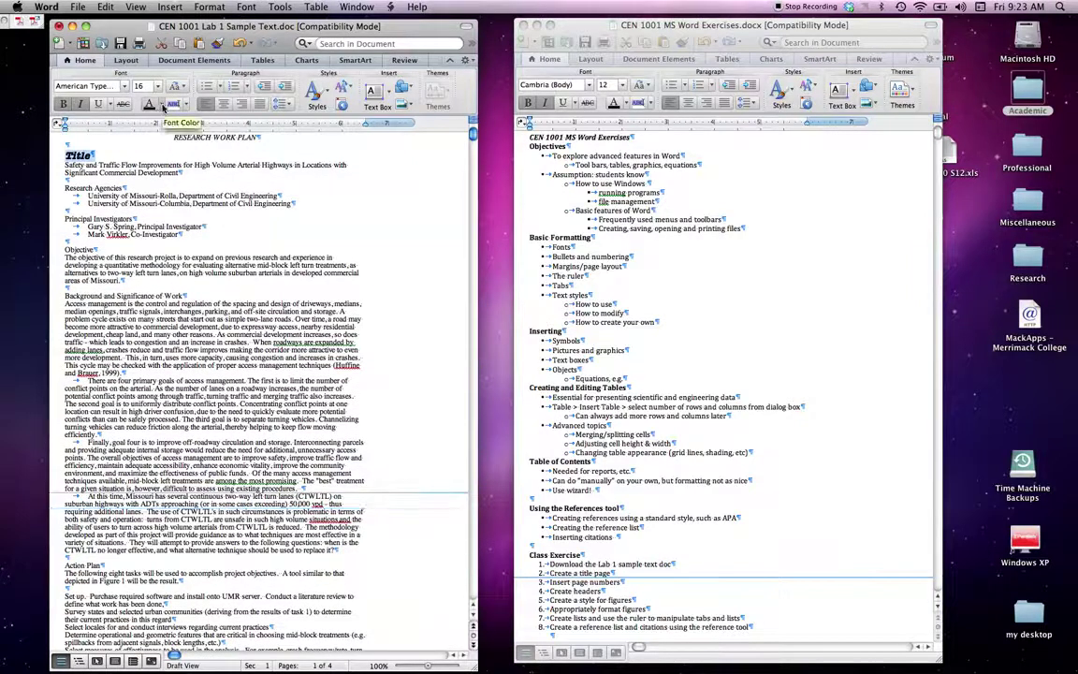
{"action": "left_click", "coordinate": [162, 106]}
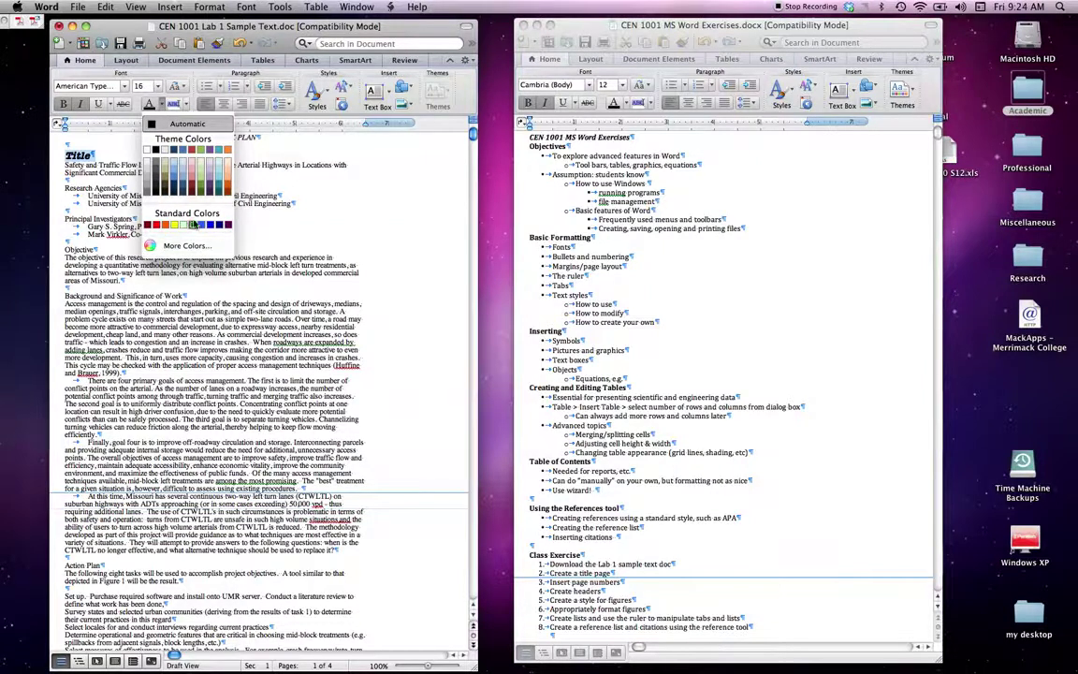
{"action": "left_click", "coordinate": [158, 225]}
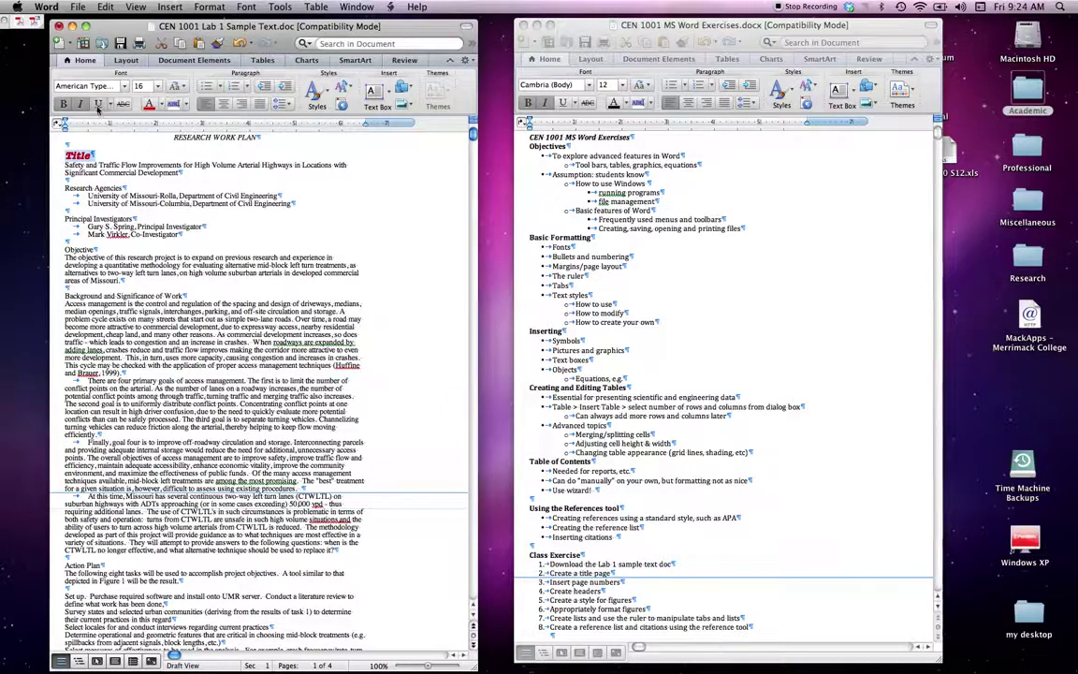
Apply a yellow highlight to the "Title" heading, then remove the highlight.
{"action": "left_click", "coordinate": [186, 104]}
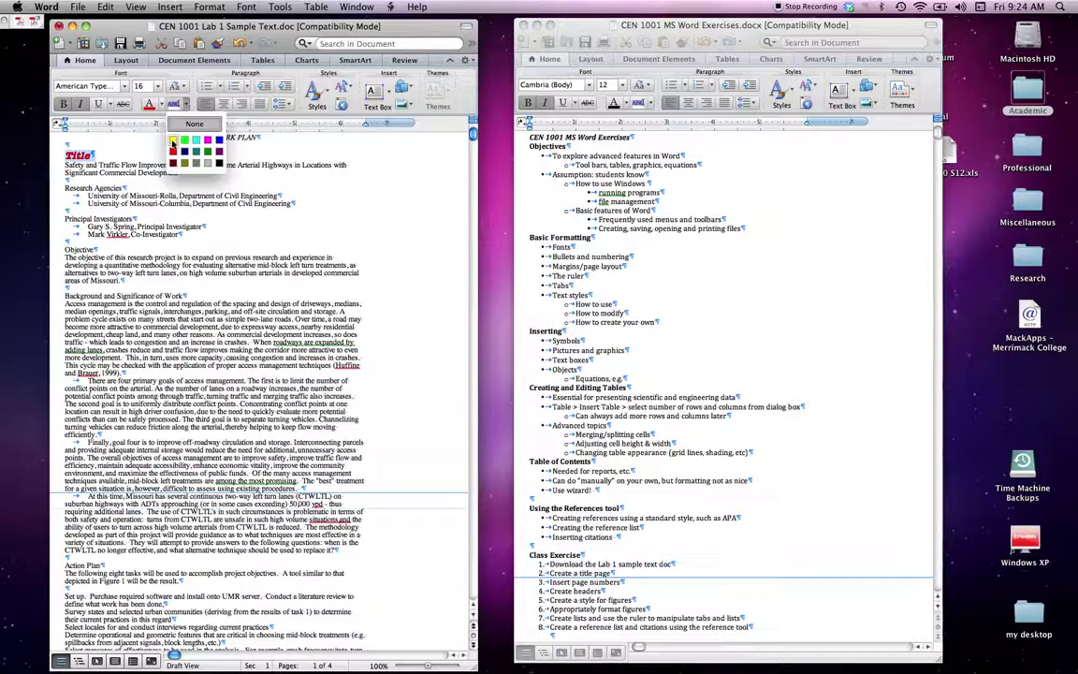
{"action": "left_click", "coordinate": [173, 141]}
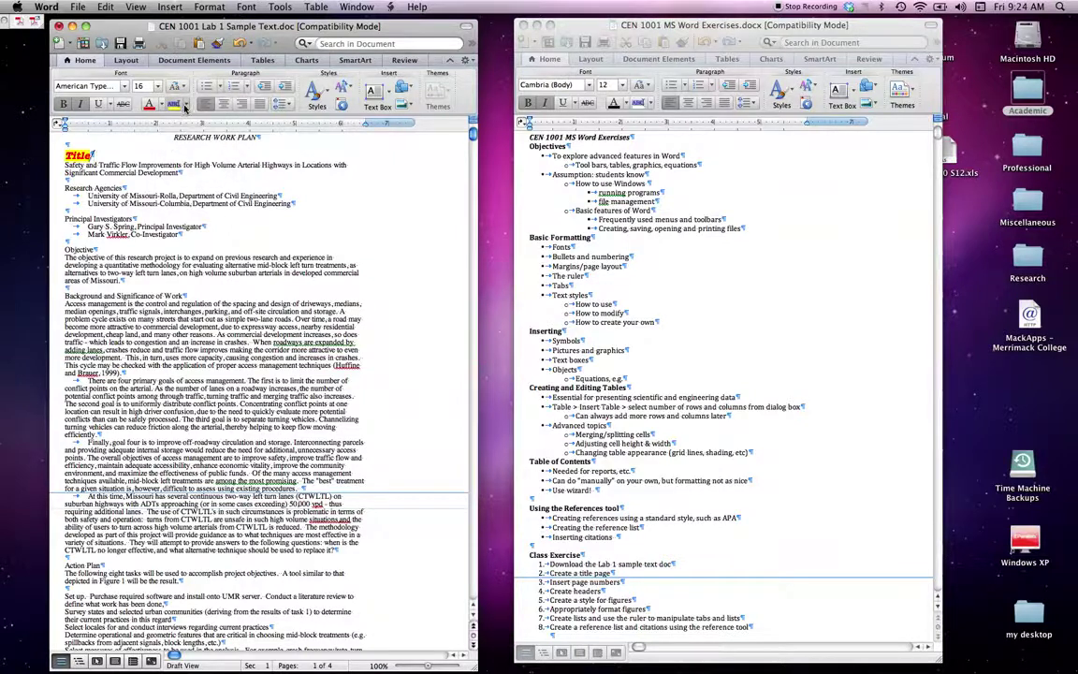
{"action": "left_click", "coordinate": [186, 103]}
{"action": "left_click", "coordinate": [184, 124]}
Undo all the highlight, color, italic, bold, size and font changes made to the "Title" heading.
{"action": "left_click", "coordinate": [109, 10]}
{"action": "left_click", "coordinate": [108, 8]}
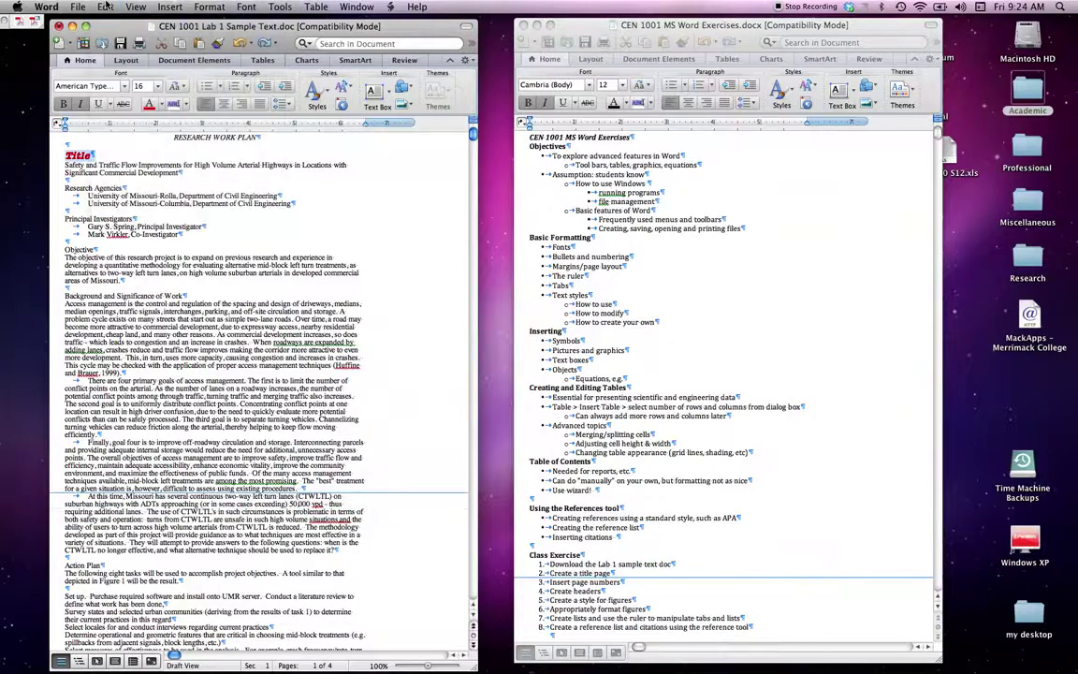
{"action": "left_click", "coordinate": [108, 8]}
{"action": "left_click", "coordinate": [108, 8]}
{"action": "left_click", "coordinate": [108, 8]}
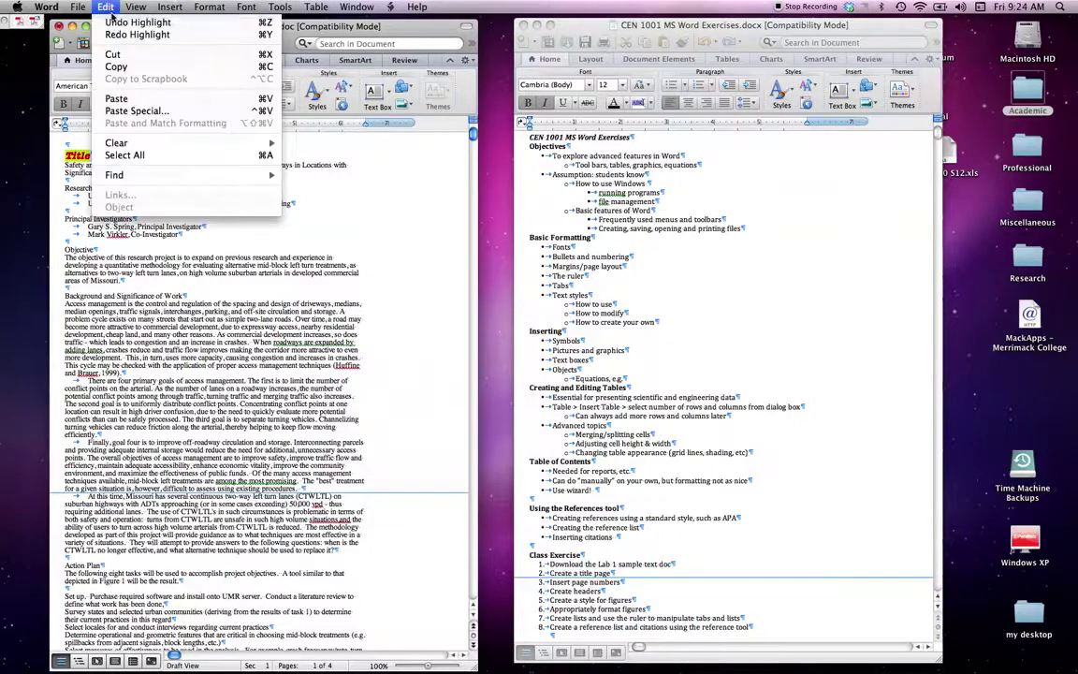
{"action": "left_click", "coordinate": [110, 22]}
{"action": "left_click", "coordinate": [106, 7]}
{"action": "left_click", "coordinate": [113, 22]}
{"action": "left_click", "coordinate": [112, 22]}
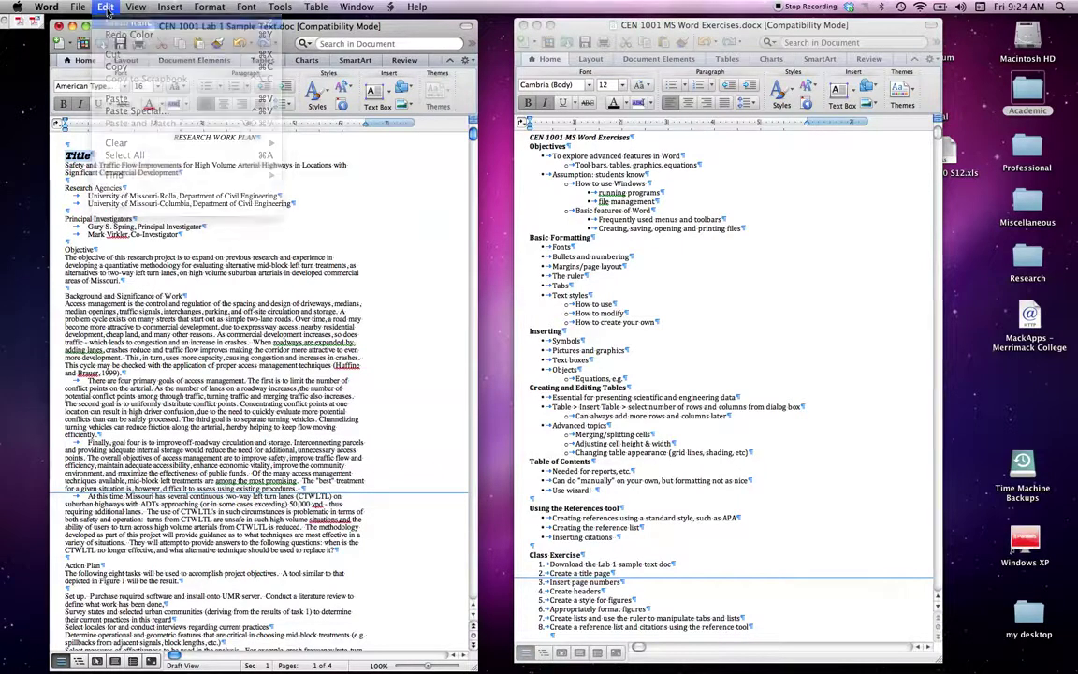
{"action": "left_click", "coordinate": [106, 7]}
{"action": "left_click", "coordinate": [113, 21]}
{"action": "left_click", "coordinate": [106, 7]}
{"action": "left_click", "coordinate": [112, 21]}
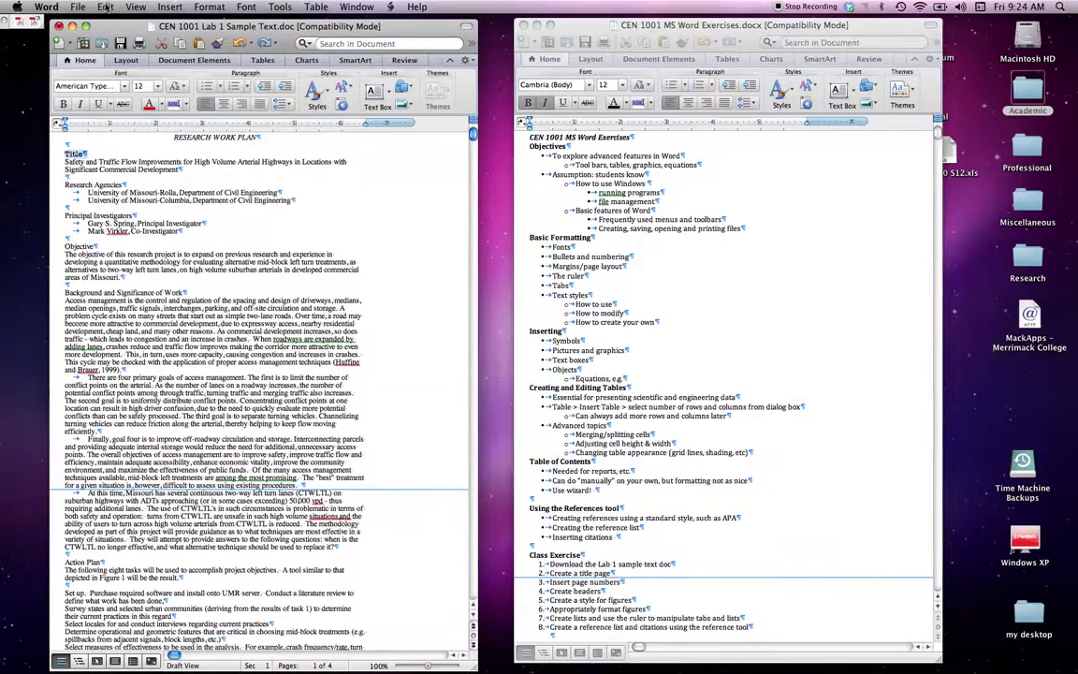
{"action": "left_click", "coordinate": [106, 7]}
{"action": "left_click", "coordinate": [116, 25]}
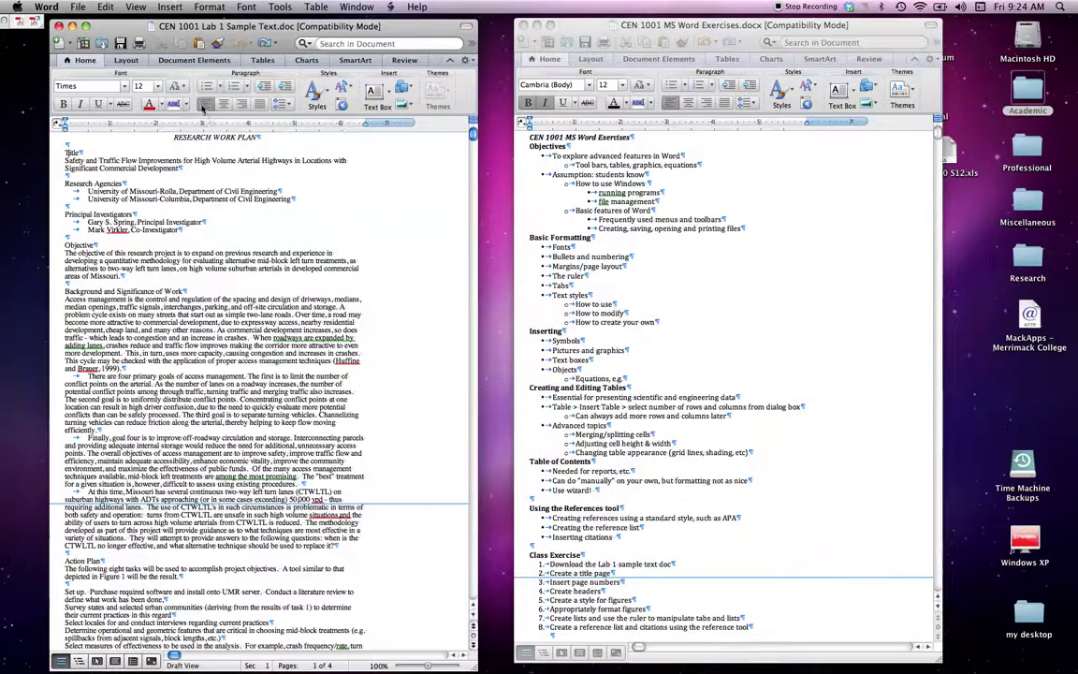
Center the "Title" line, then align it right instead.
{"action": "left_click", "coordinate": [222, 106]}
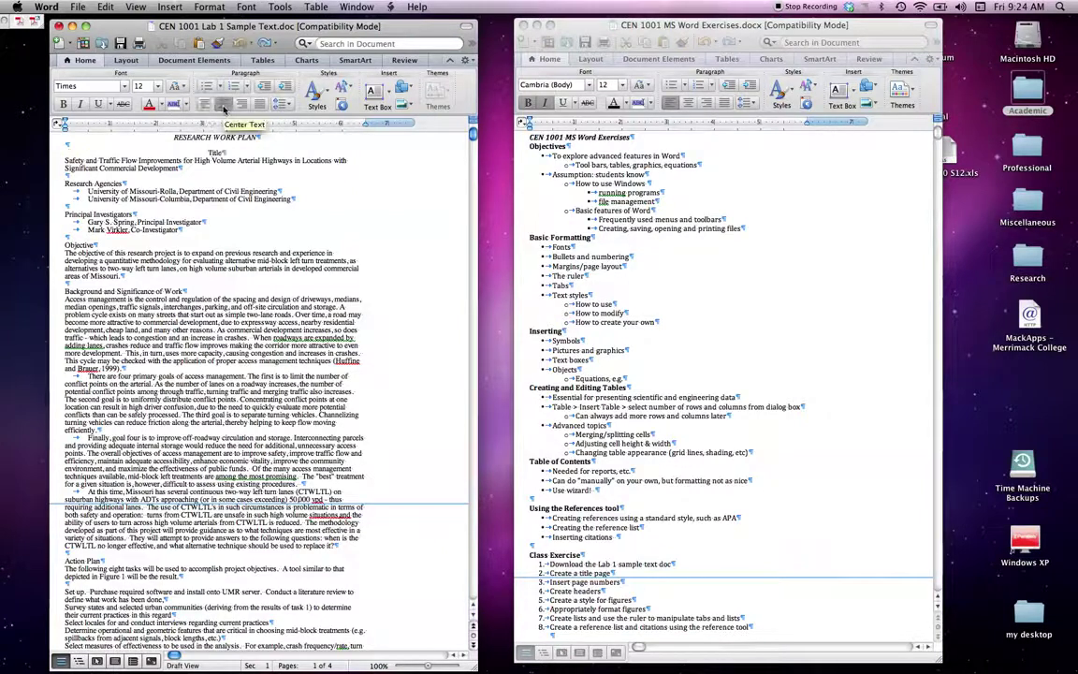
{"action": "left_click", "coordinate": [241, 106]}
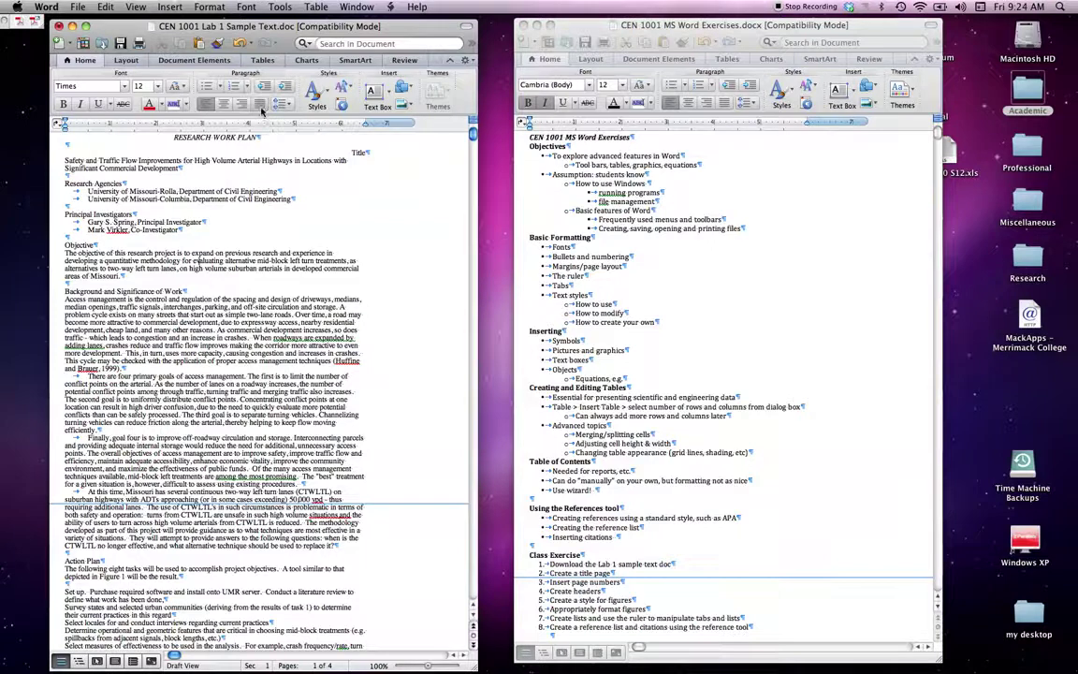
Justify the paragraph under the Objective heading, then set both that paragraph and the "Title" line to left alignment.
{"action": "left_click", "coordinate": [262, 109]}
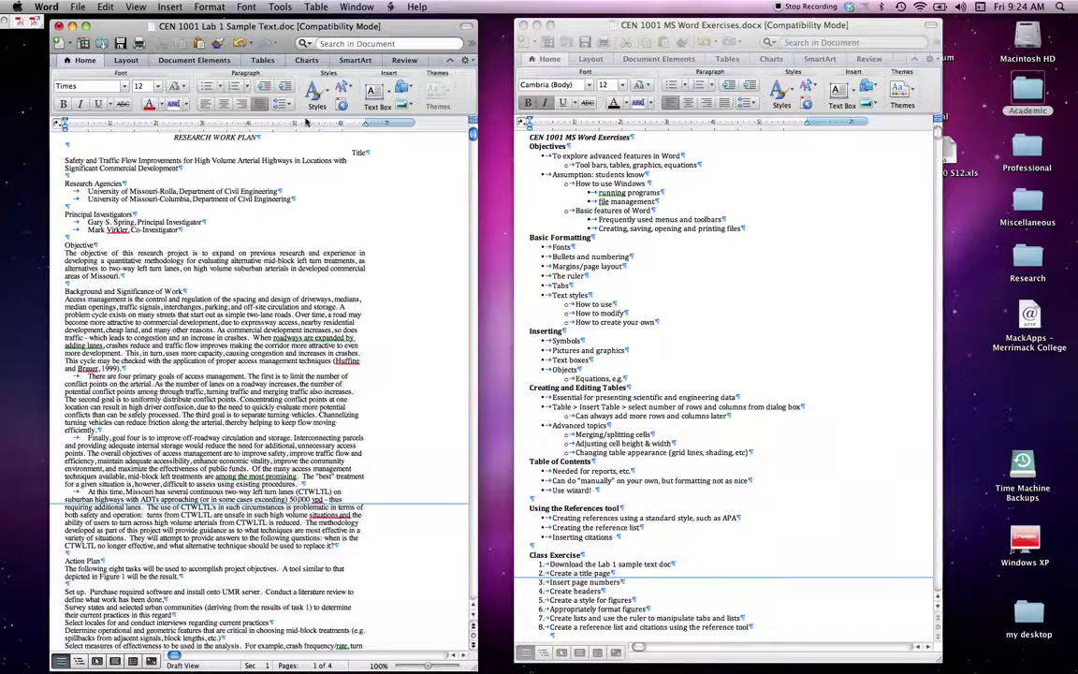
{"action": "left_click", "coordinate": [204, 108]}
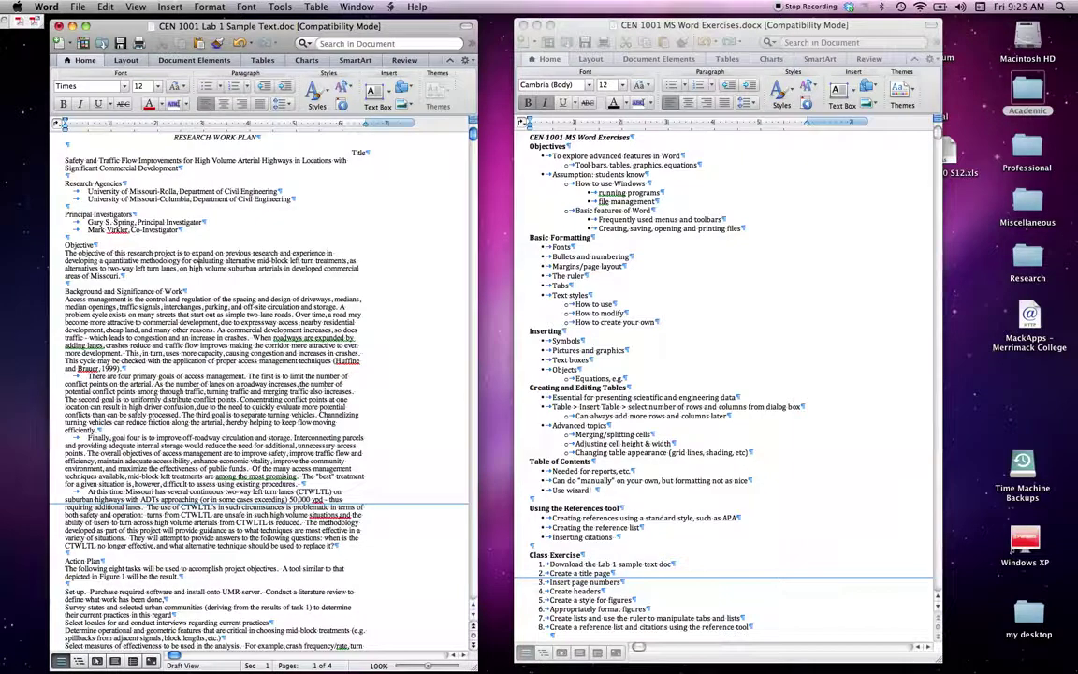
{"action": "left_click", "coordinate": [205, 103]}
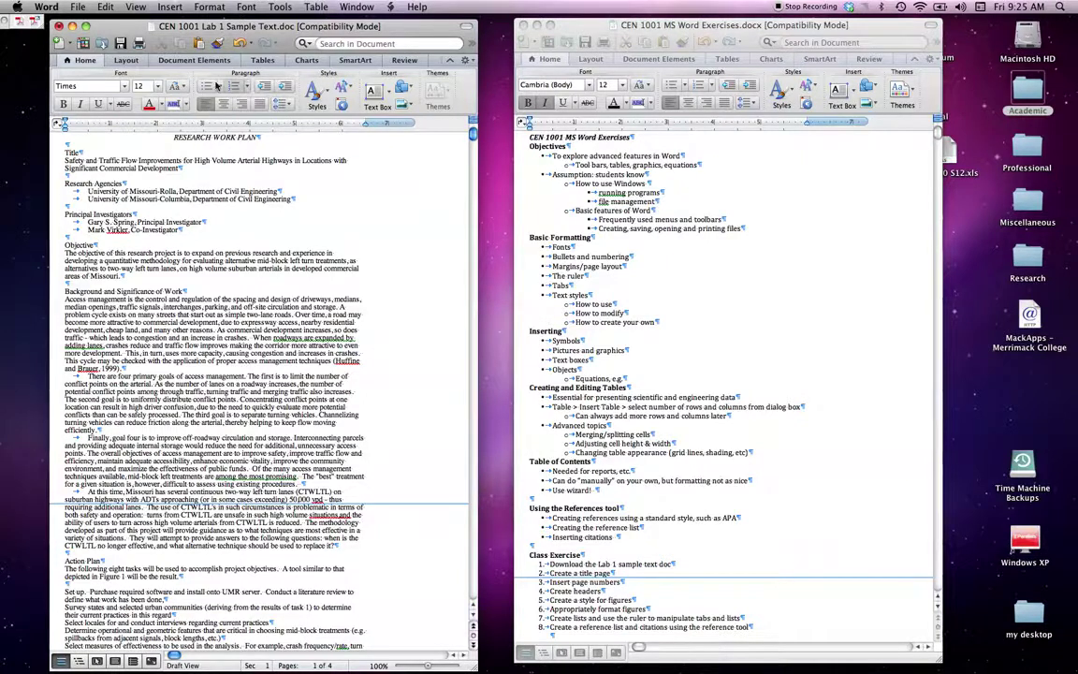
Turn the Action Plan tasks from "Set up" to "Disseminate results" into a numbered list in the 1., 2., 3. format.
{"action": "scroll", "coordinate": [262, 374], "scroll_direction": "down", "scroll_amount": 5}
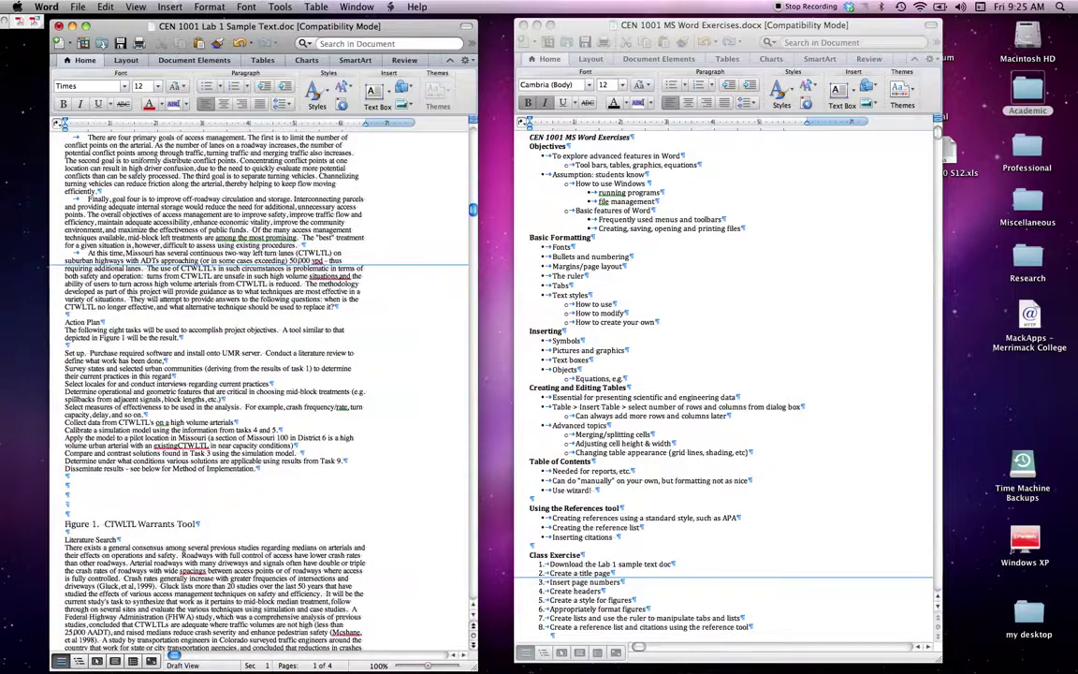
{"action": "left_click_drag", "start_coordinate": [77, 353], "coordinate": [125, 469]}
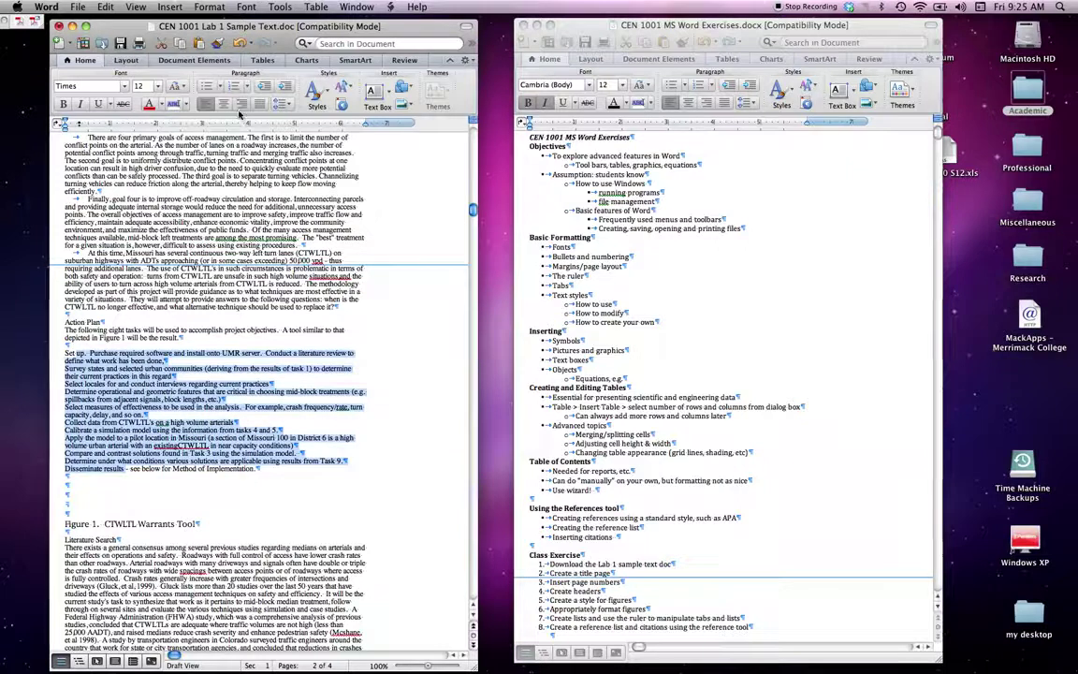
{"action": "left_click", "coordinate": [248, 87]}
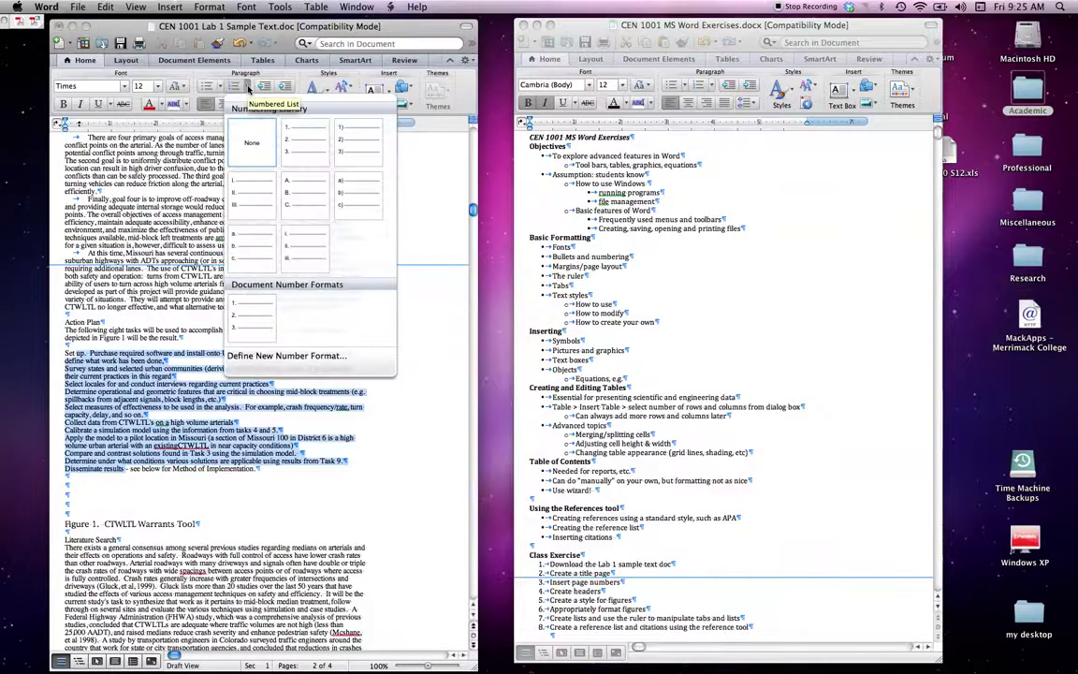
{"action": "left_click", "coordinate": [300, 140]}
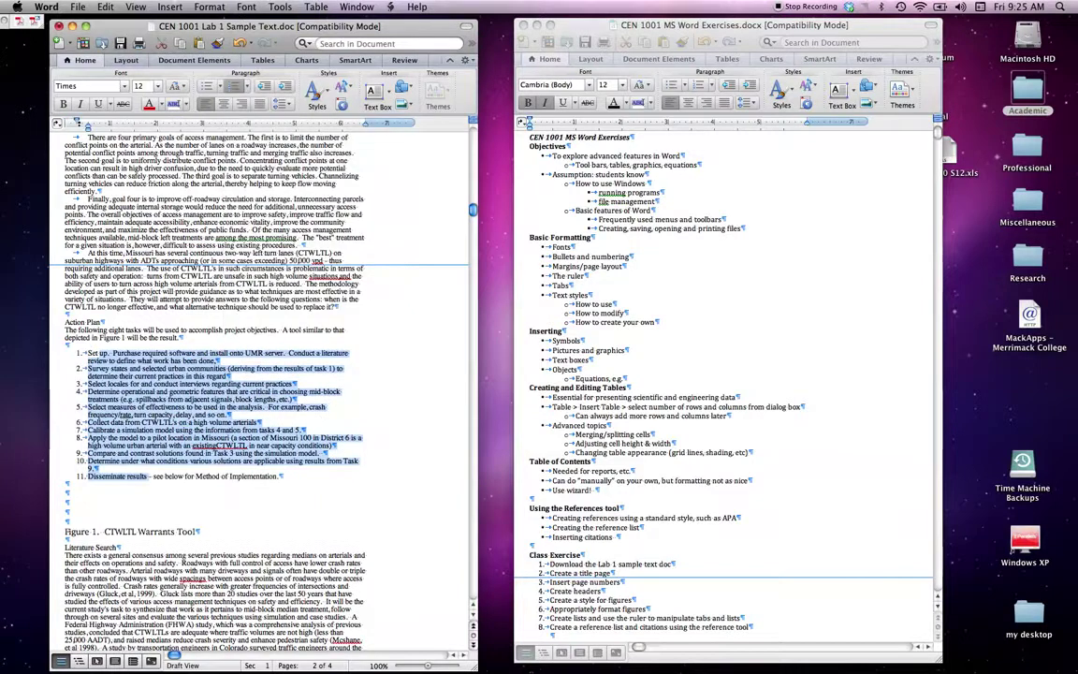
{"action": "left_click", "coordinate": [82, 381]}
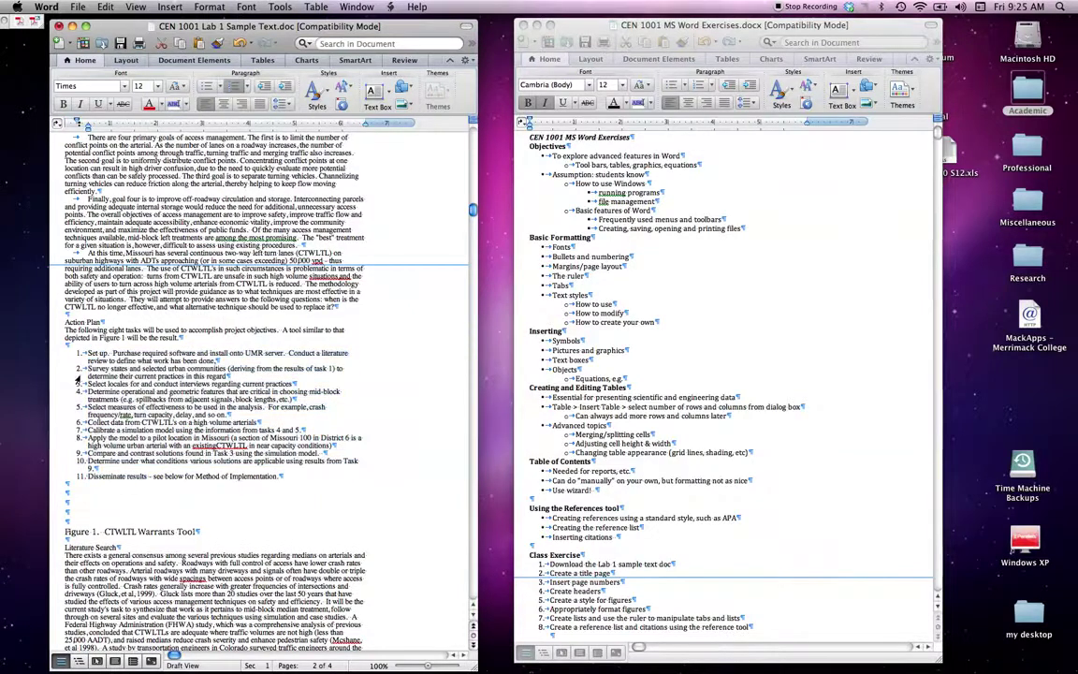
Cut the second Action Plan task, "Survey states and selected urban communities", from the numbered list, and undo the cut.
{"action": "left_click_drag", "start_coordinate": [50, 369], "coordinate": [58, 377]}
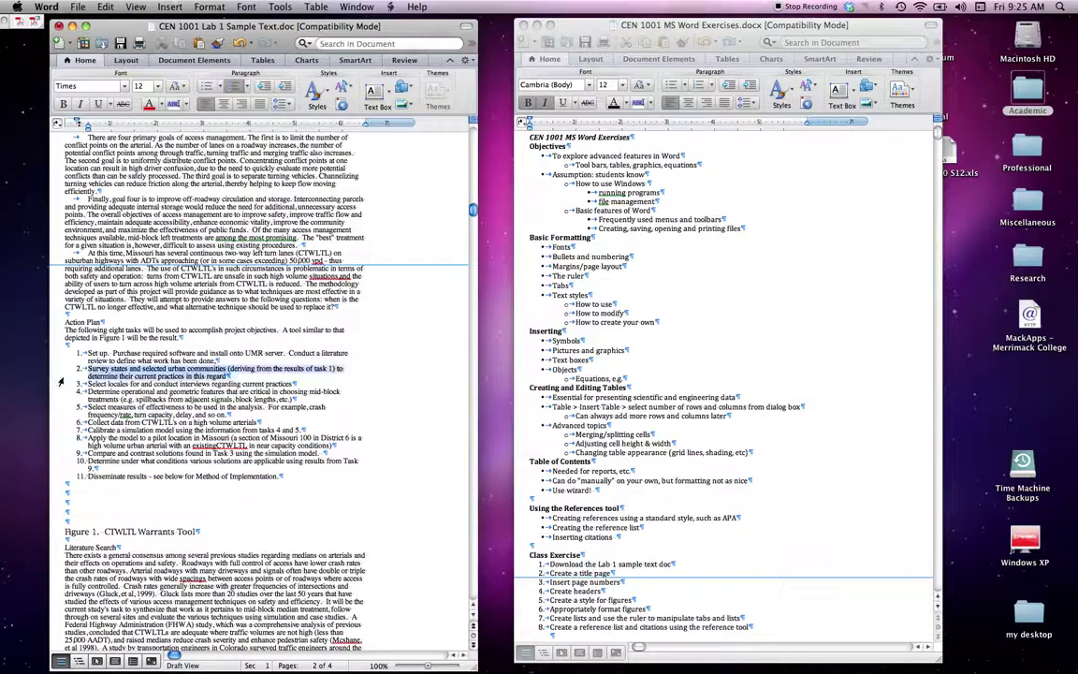
{"action": "key", "text": "ctrl+x"}
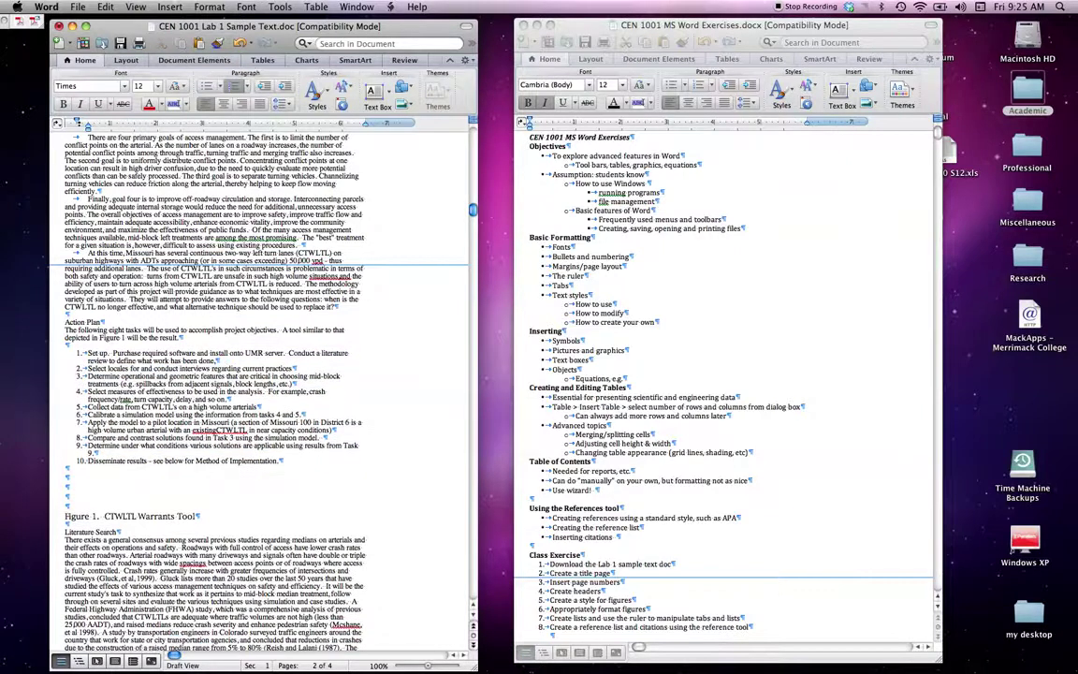
{"action": "left_click", "coordinate": [105, 7]}
{"action": "left_click", "coordinate": [108, 19]}
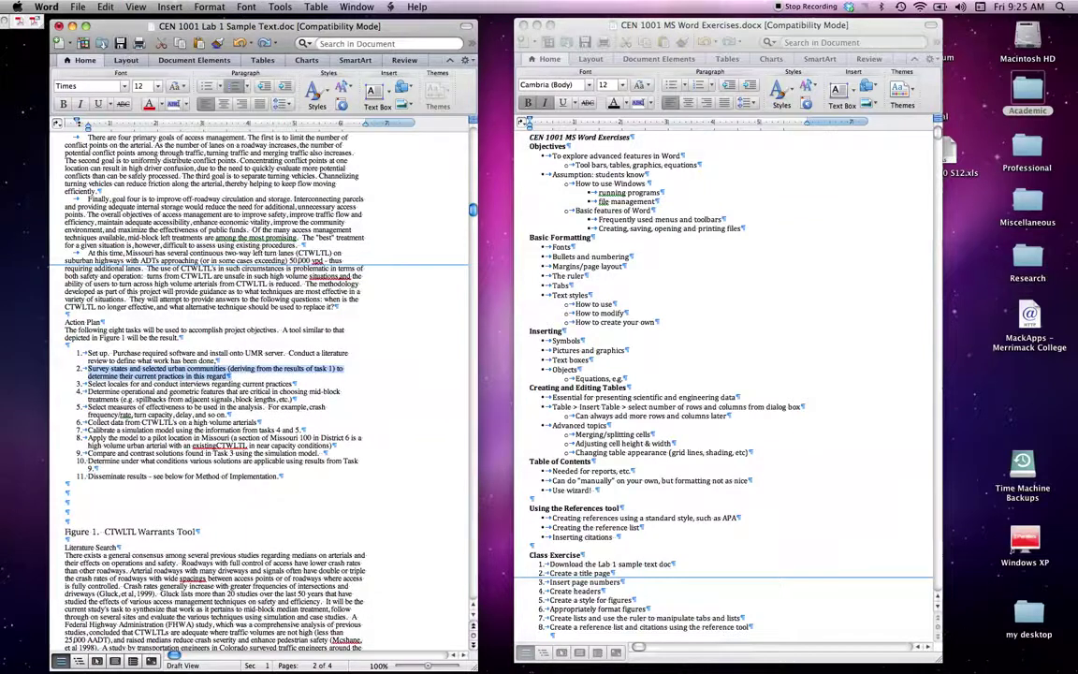
{"action": "left_click", "coordinate": [91, 369]}
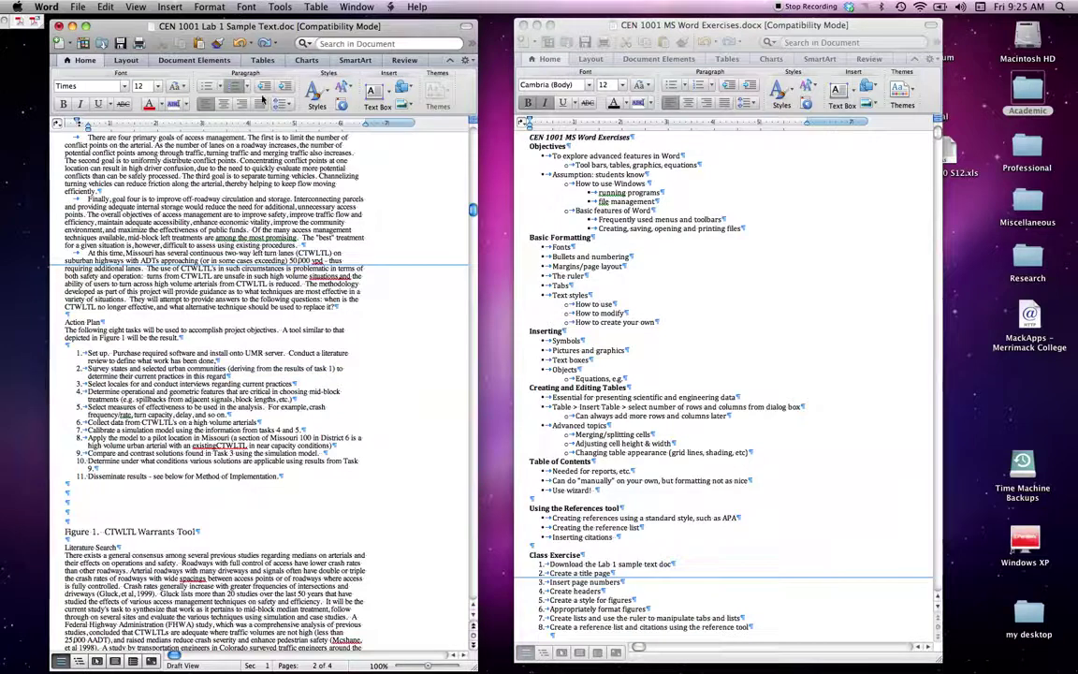
Look over the bullet styles available for the Action Plan task list without applying one.
{"action": "left_click_drag", "start_coordinate": [87, 353], "coordinate": [147, 476]}
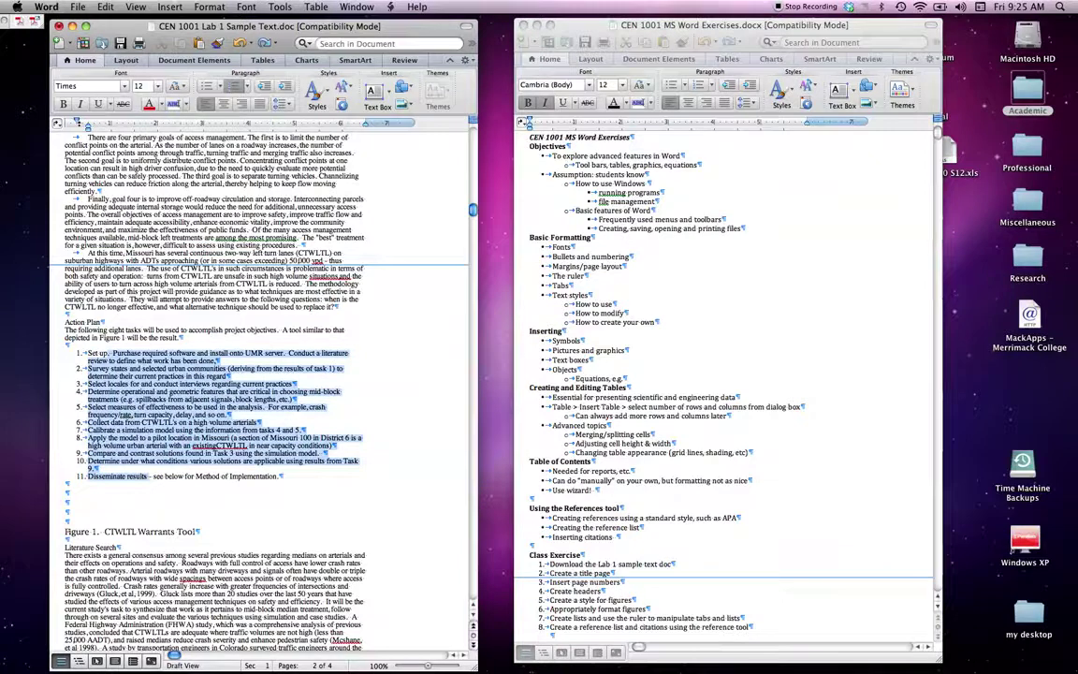
{"action": "left_click", "coordinate": [209, 85]}
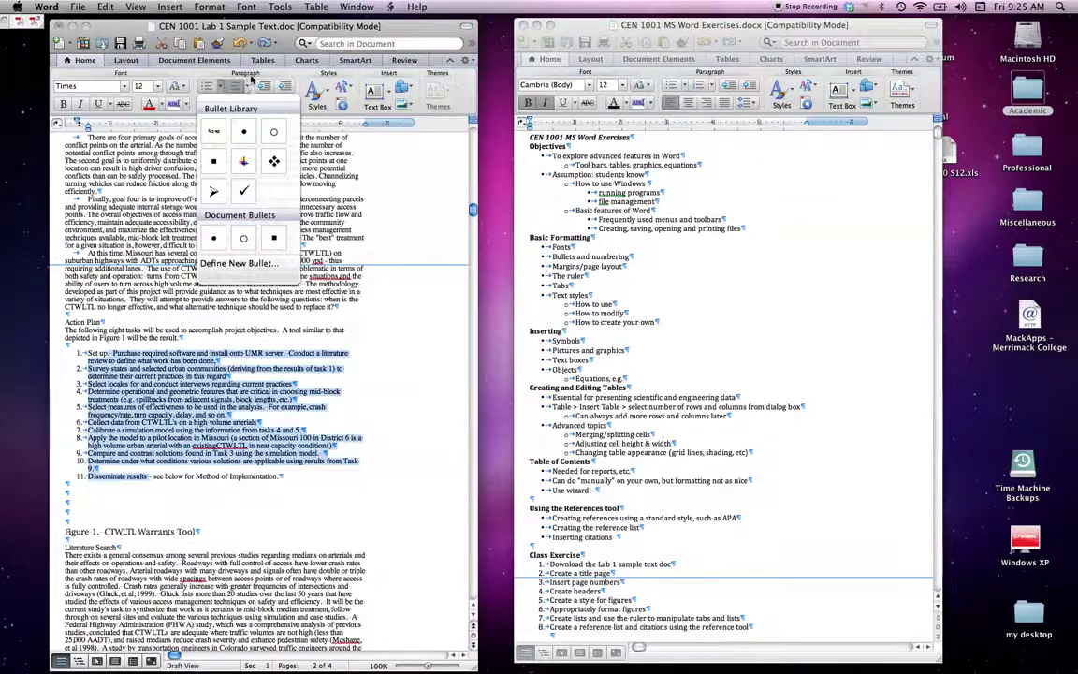
{"action": "left_click", "coordinate": [225, 75]}
{"action": "left_click", "coordinate": [119, 370]}
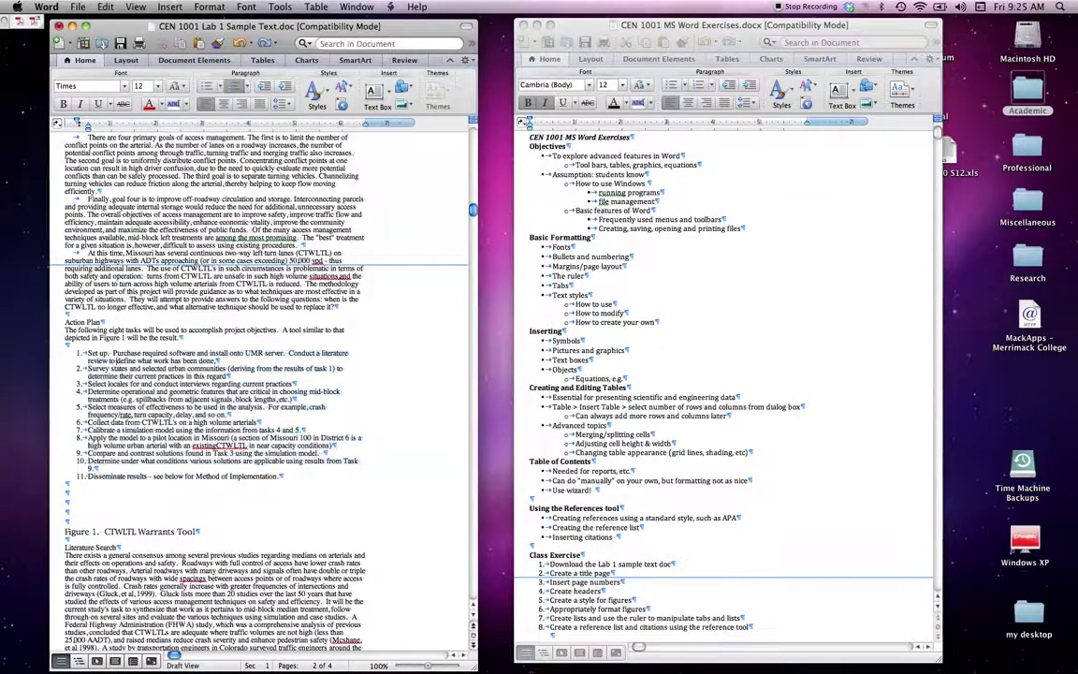
Indent tasks 2 and 3 of the Action Plan list as sub-items of task 1, and return them to the main level.
{"action": "left_click_drag", "start_coordinate": [88, 367], "coordinate": [107, 385]}
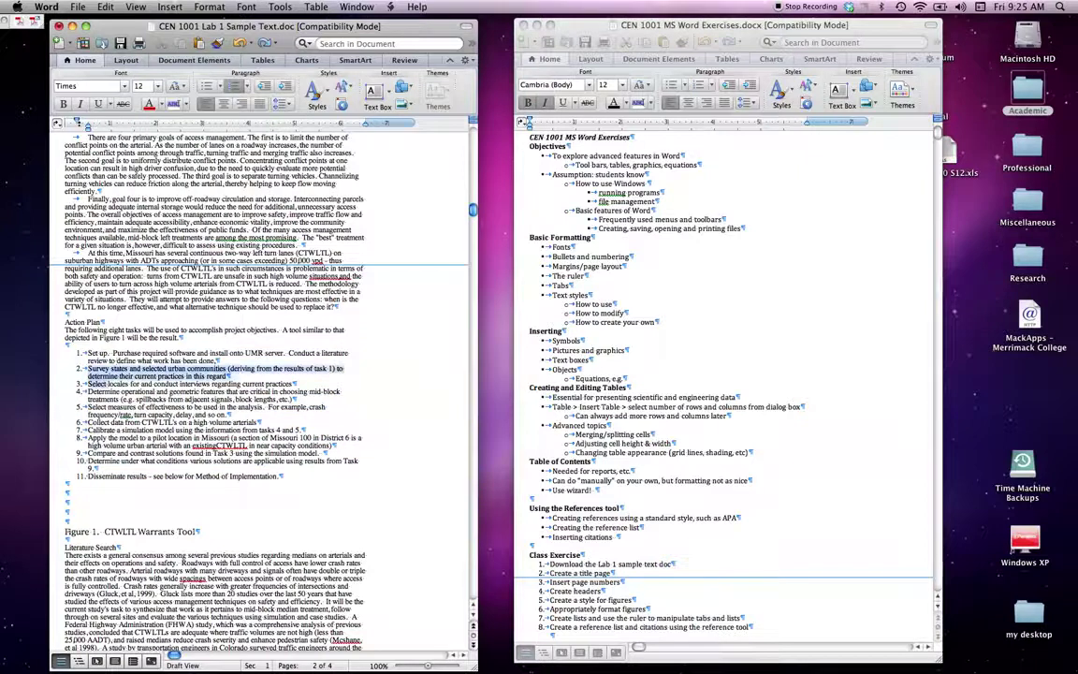
{"action": "left_click", "coordinate": [286, 86]}
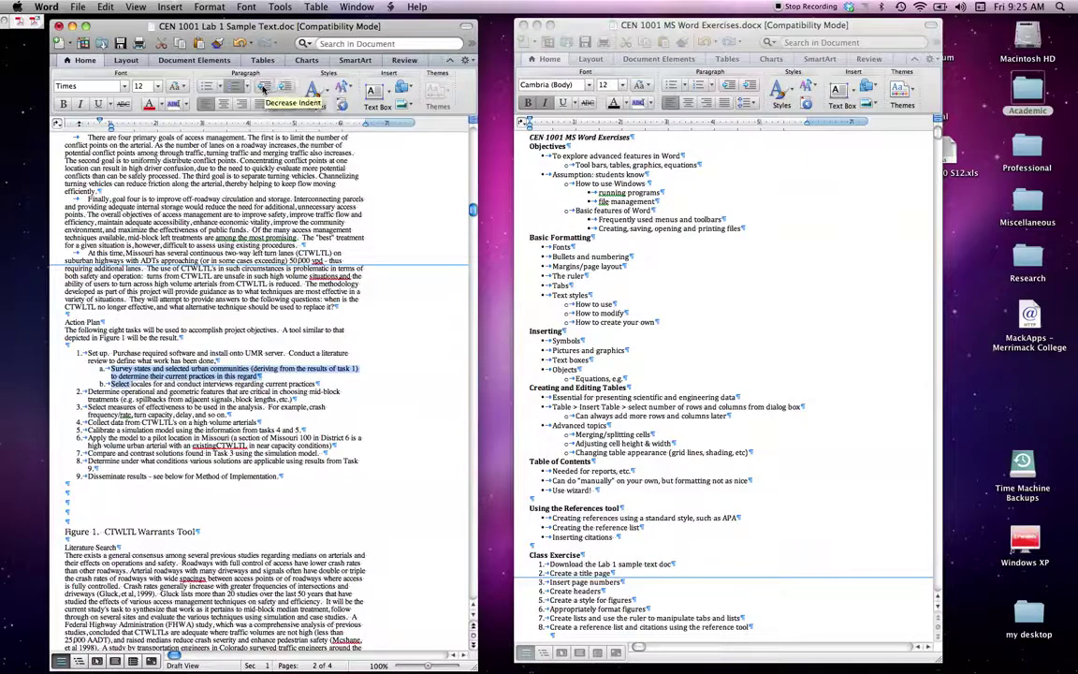
{"action": "left_click", "coordinate": [265, 86]}
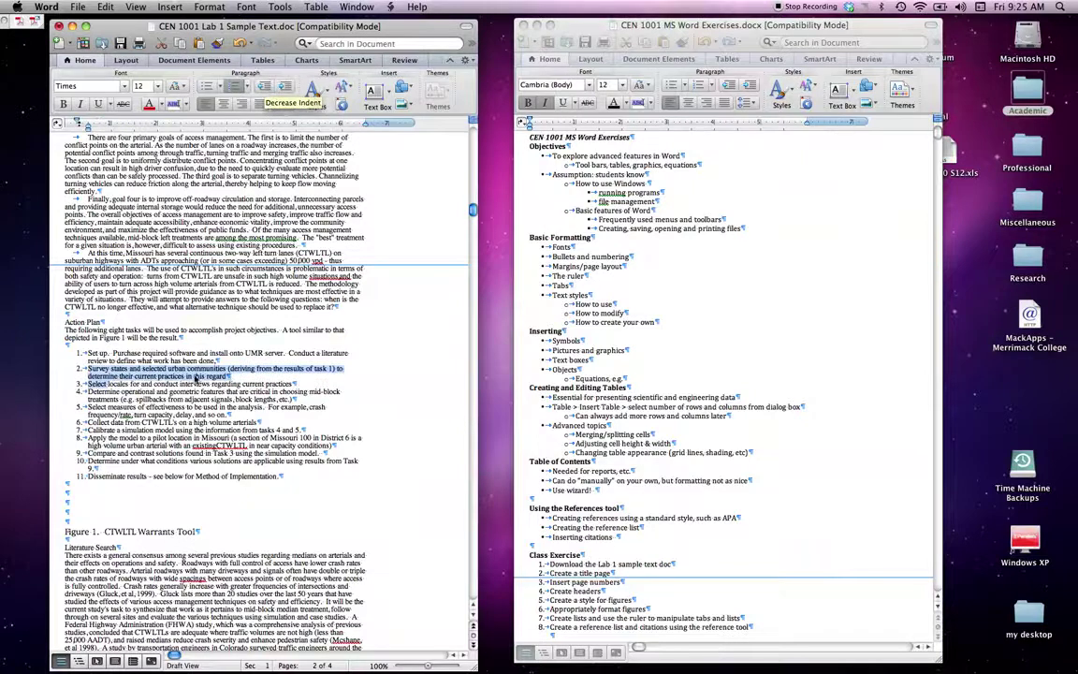
{"action": "left_click", "coordinate": [177, 336]}
Apply the Heading 1 style to the "Objective" heading.
{"action": "scroll", "coordinate": [258, 393], "scroll_direction": "up", "scroll_amount": 5}
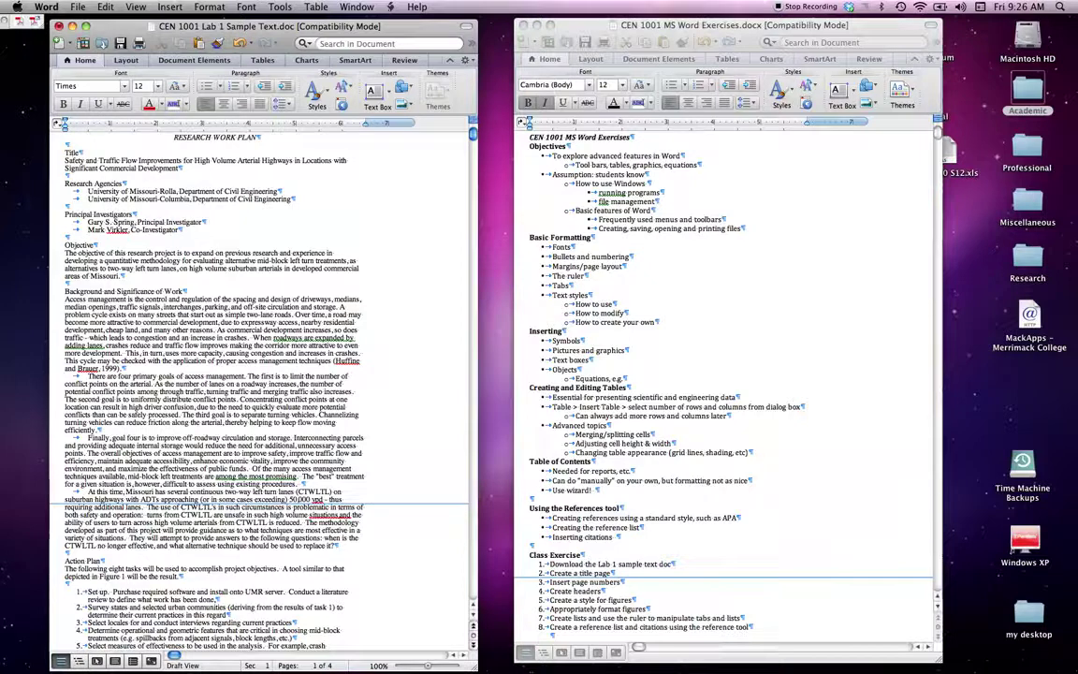
{"action": "double_click", "coordinate": [79, 245]}
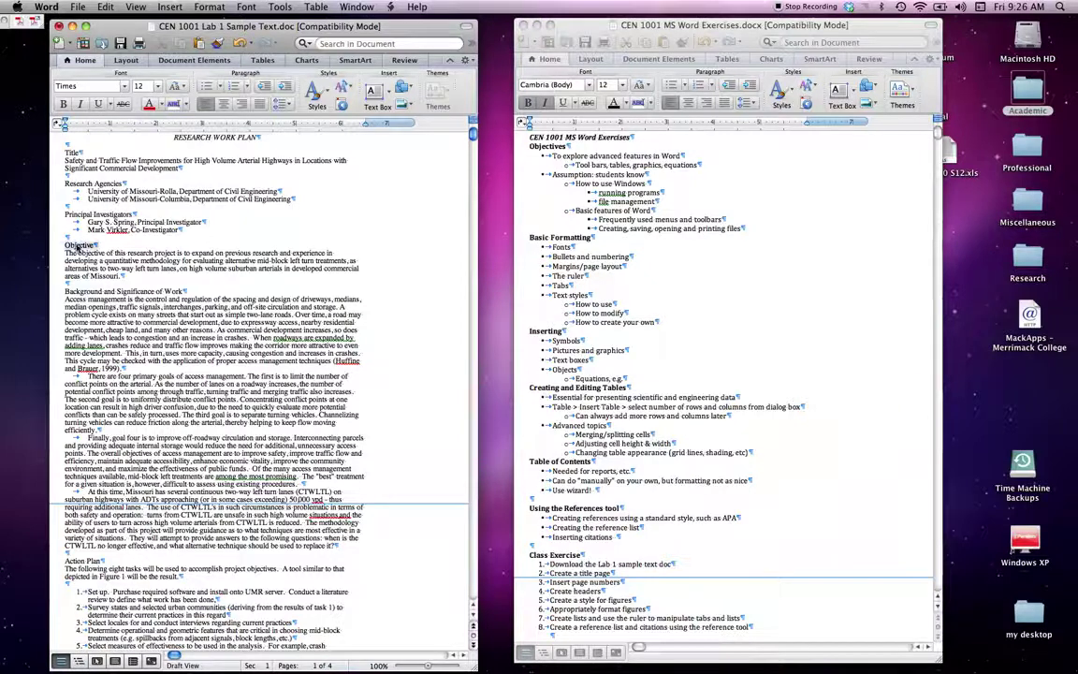
{"action": "left_click", "coordinate": [327, 95]}
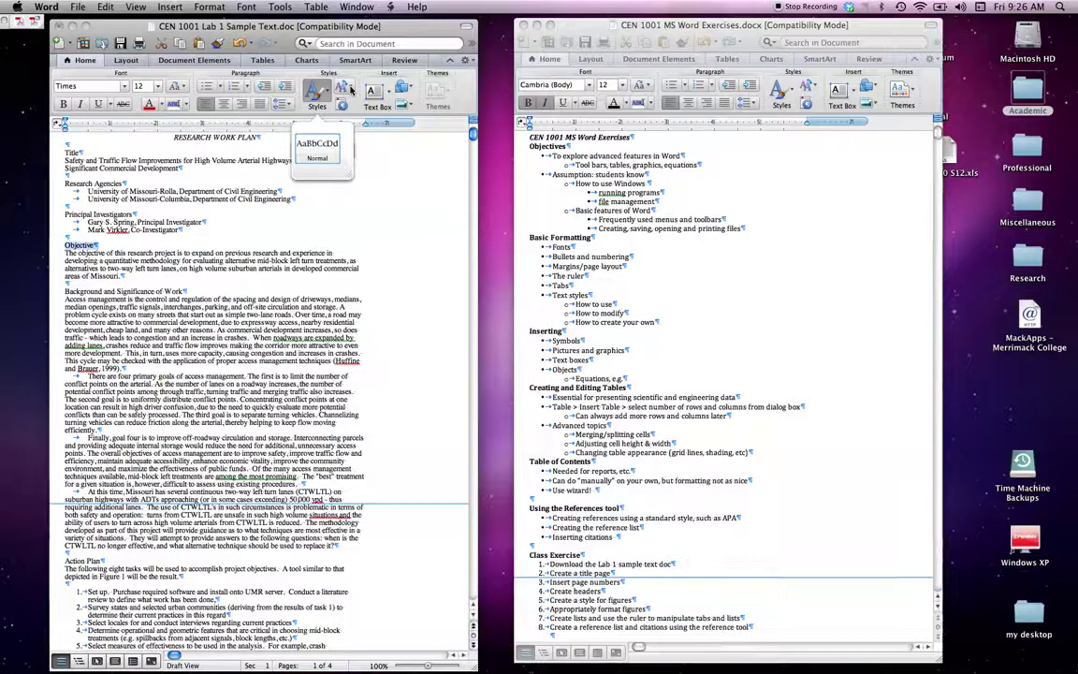
{"action": "left_click", "coordinate": [342, 106]}
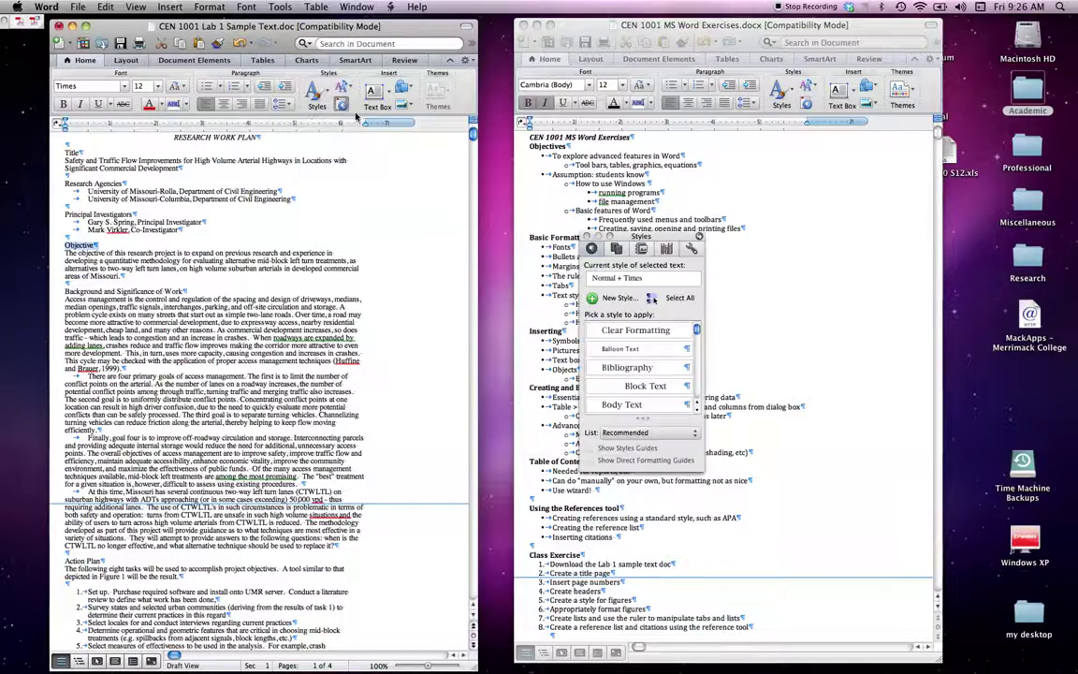
{"action": "left_click_drag", "start_coordinate": [633, 236], "coordinate": [399, 154]}
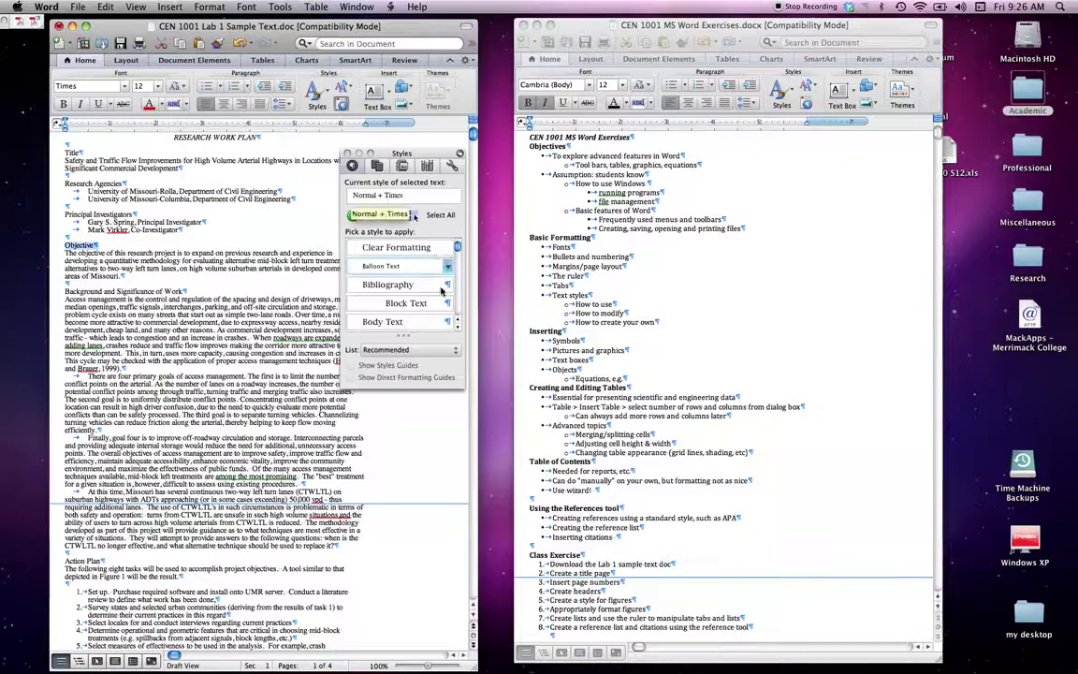
{"action": "mouse_move", "coordinate": [458, 246]}
{"action": "left_mouse_down"}
{"action": "mouse_move", "coordinate": [458, 282]}
{"action": "mouse_move", "coordinate": [461, 267]}
{"action": "left_mouse_up"}
{"action": "scroll", "coordinate": [433, 284], "scroll_direction": "up", "scroll_amount": 5}
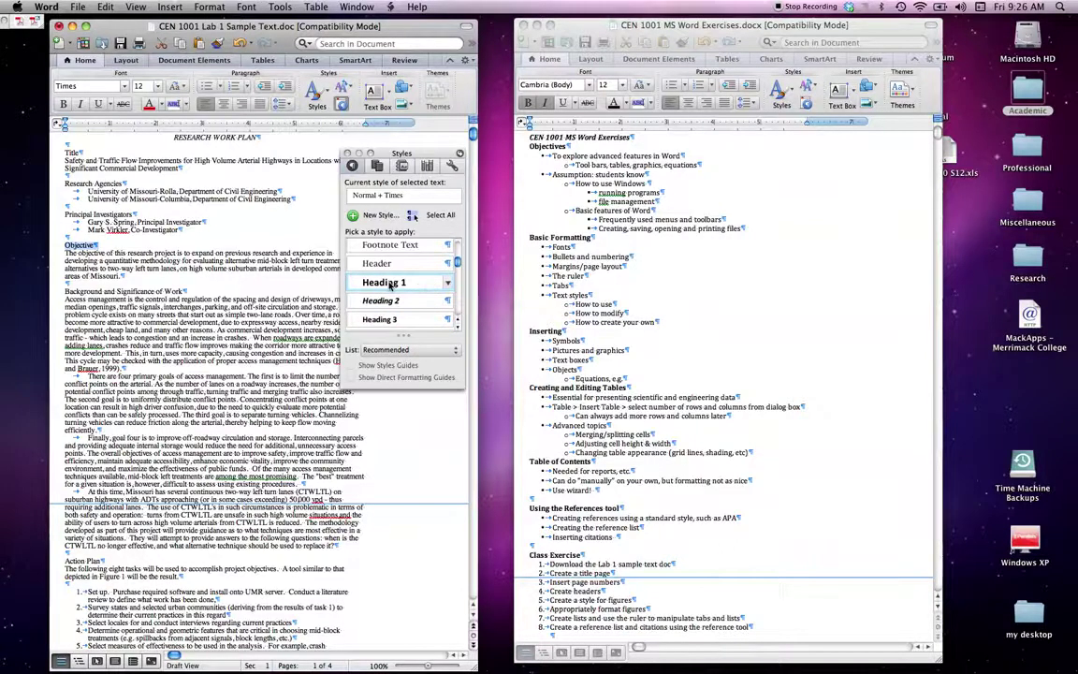
{"action": "left_click", "coordinate": [390, 283]}
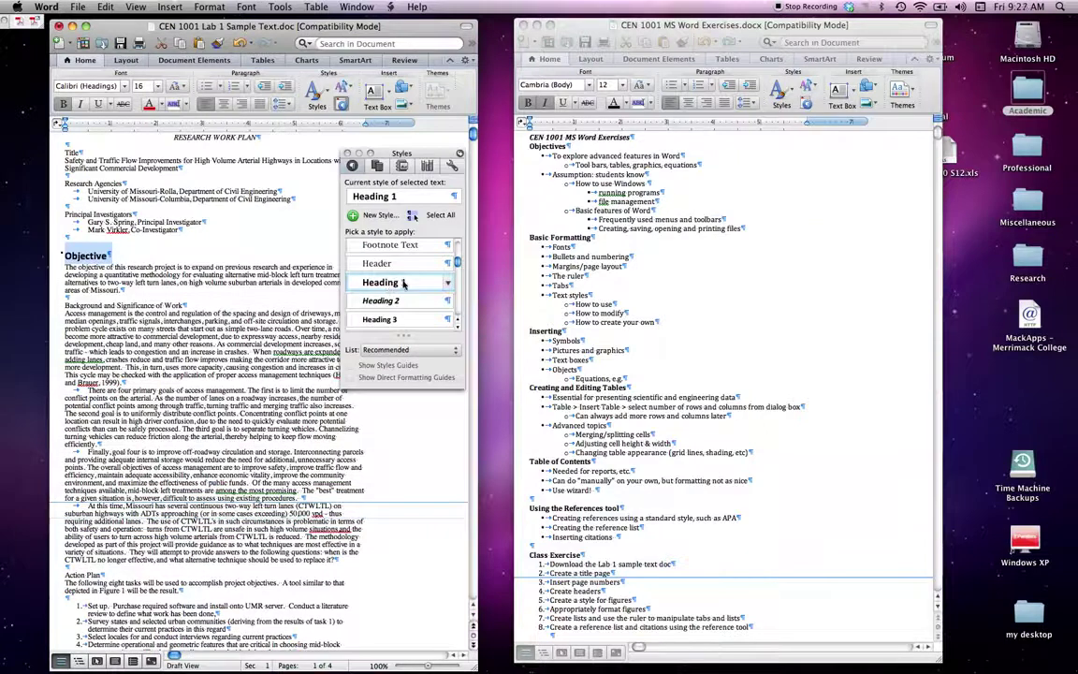
Review the modification options of the Heading 1 style without changing them, and close the styles list.
{"action": "left_click", "coordinate": [448, 284]}
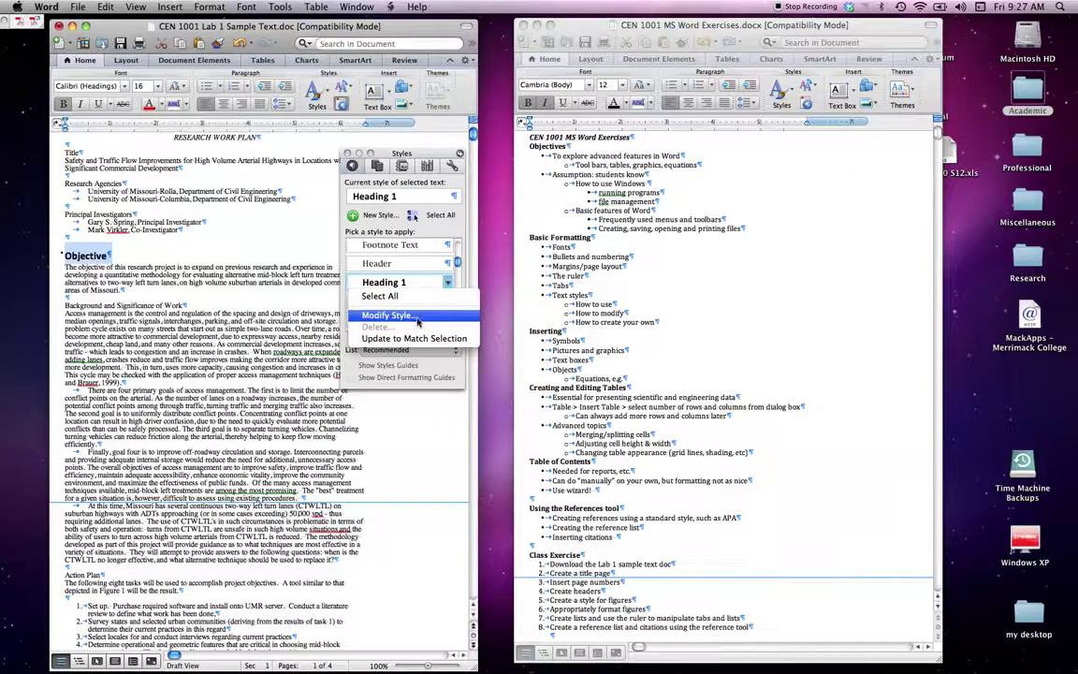
{"action": "left_click", "coordinate": [398, 318]}
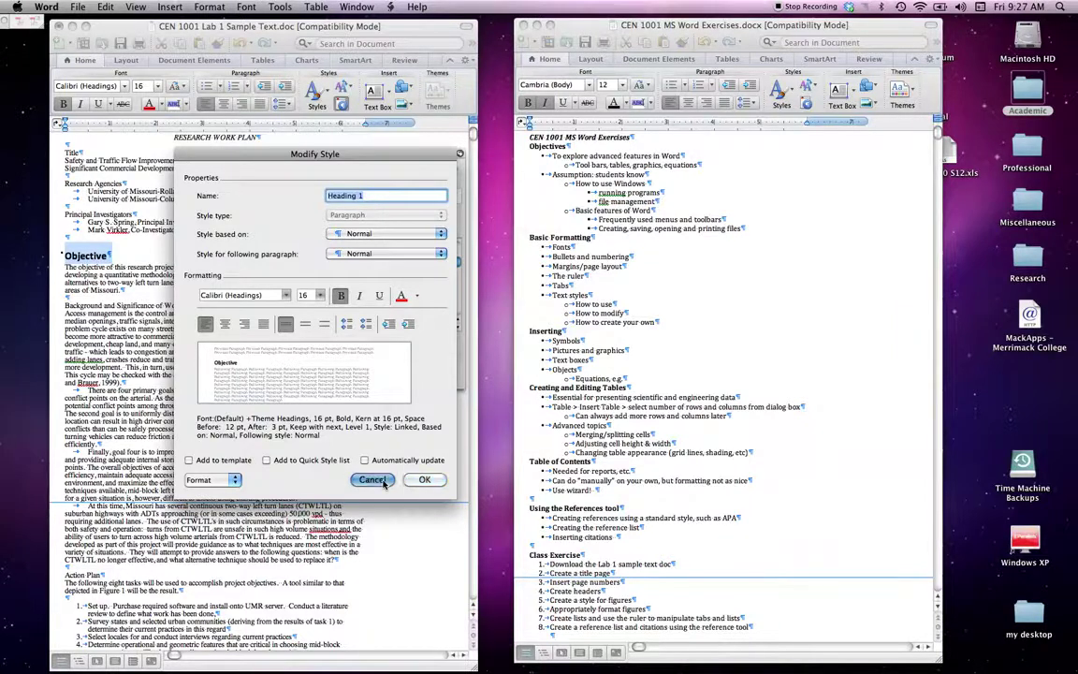
{"action": "left_click", "coordinate": [382, 481]}
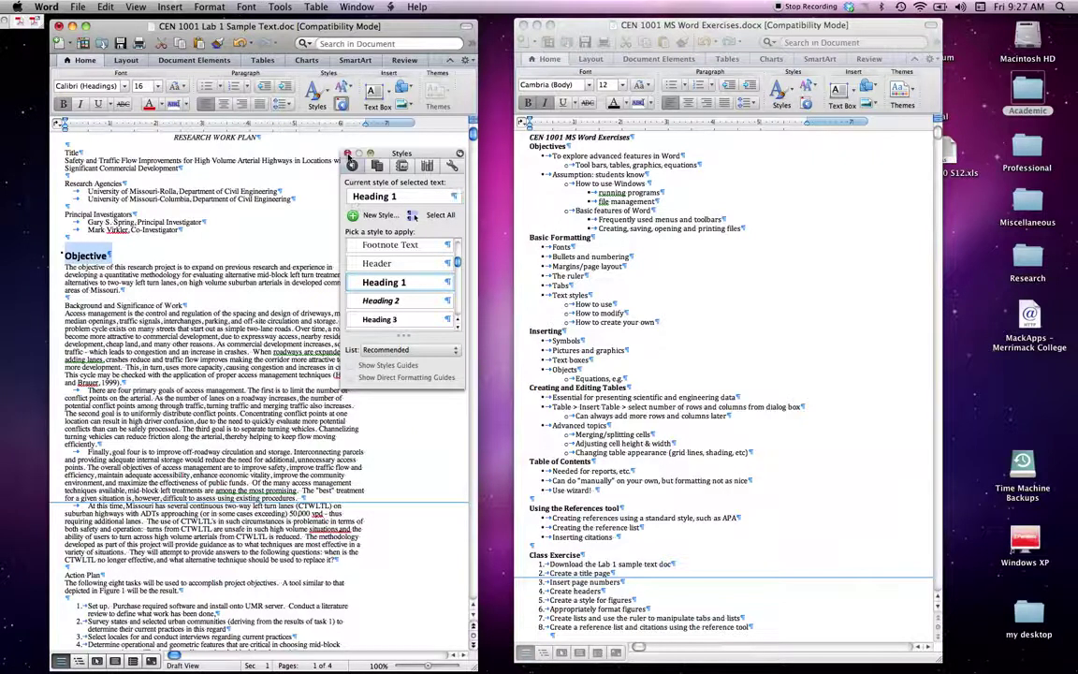
{"action": "left_click", "coordinate": [347, 153]}
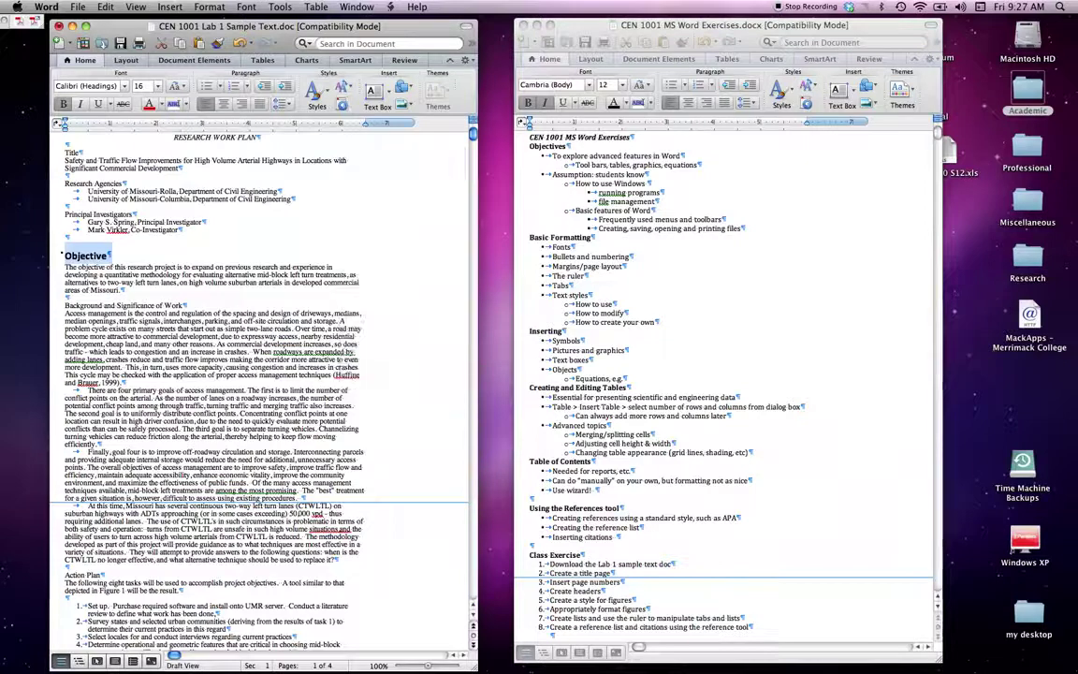
Apply the Heading 1 style to the "Background and Significance of Work" heading.
{"action": "left_click", "coordinate": [54, 305]}
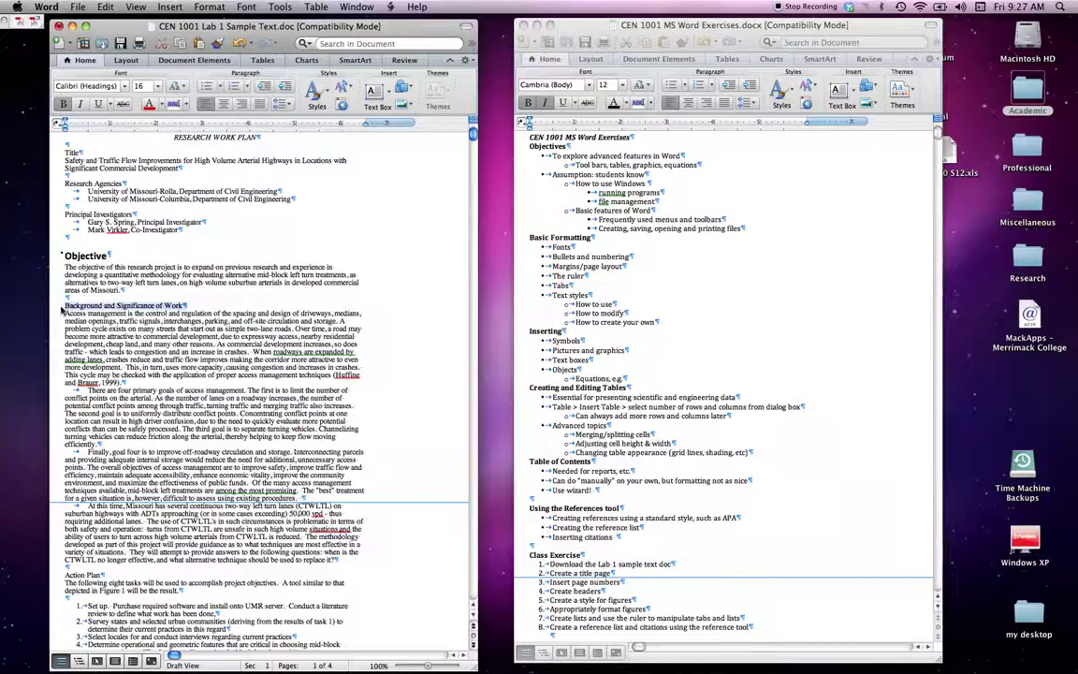
{"action": "left_click", "coordinate": [326, 96]}
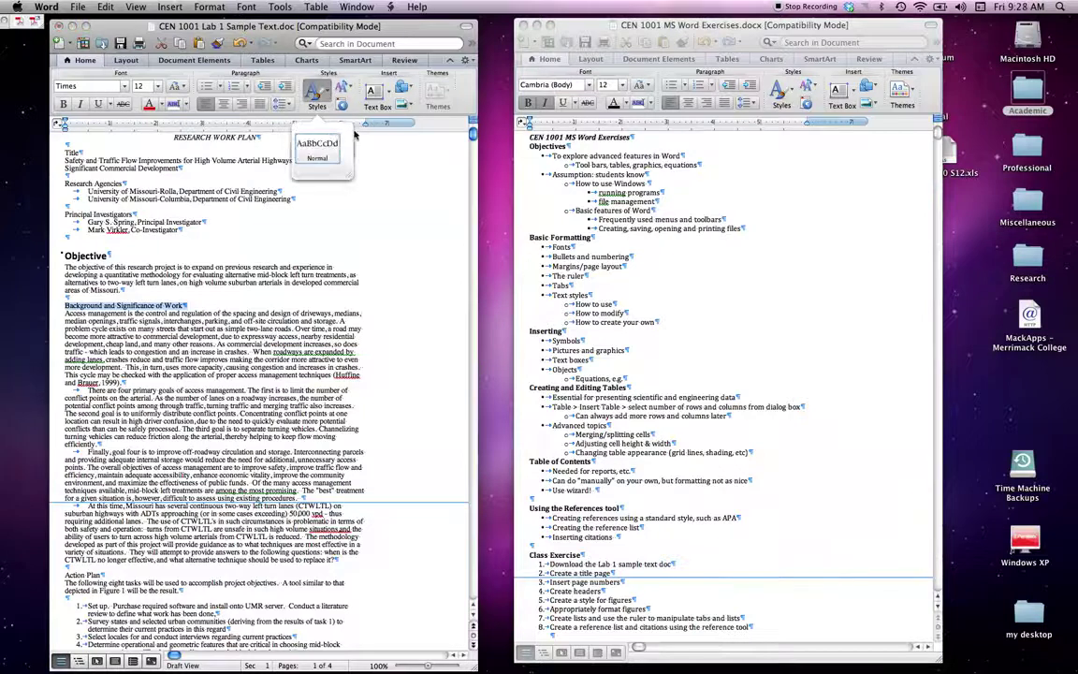
{"action": "left_click", "coordinate": [318, 108]}
{"action": "left_click", "coordinate": [312, 101]}
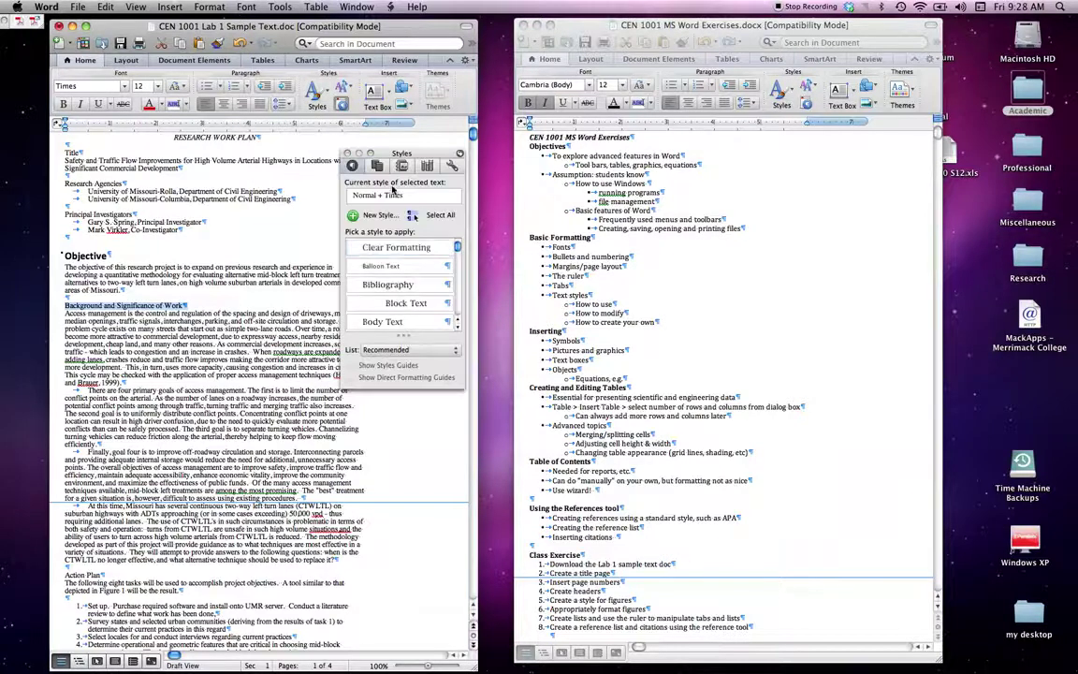
{"action": "scroll", "coordinate": [411, 262], "scroll_direction": "down", "scroll_amount": 5}
{"action": "scroll", "coordinate": [417, 265], "scroll_direction": "down", "scroll_amount": 6}
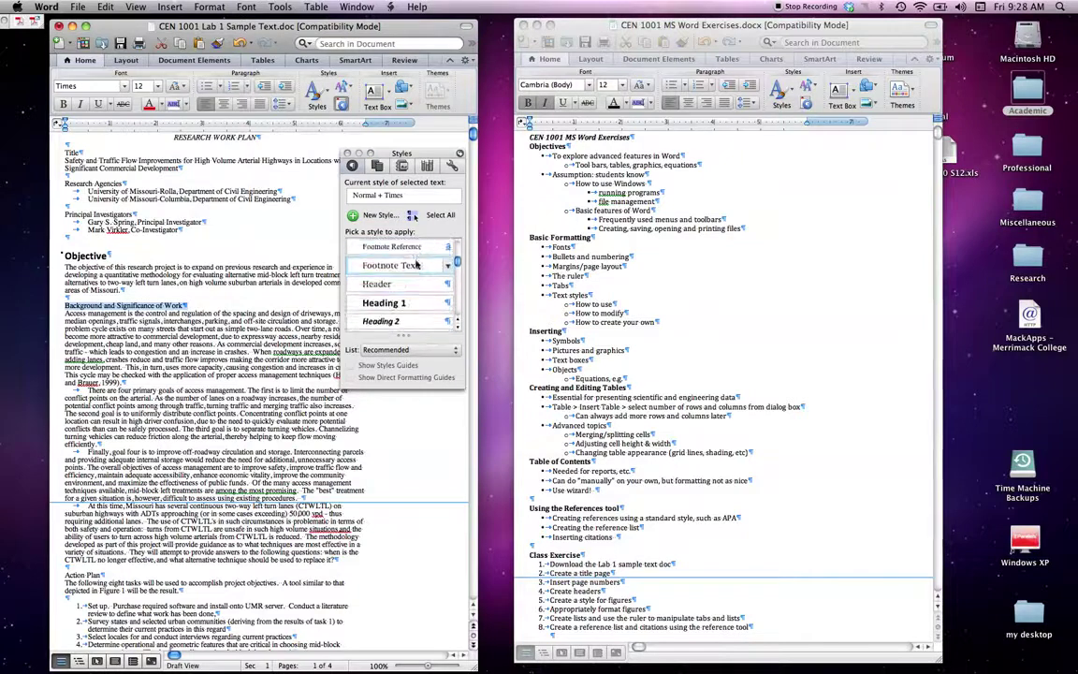
{"action": "scroll", "coordinate": [412, 276], "scroll_direction": "down", "scroll_amount": 1}
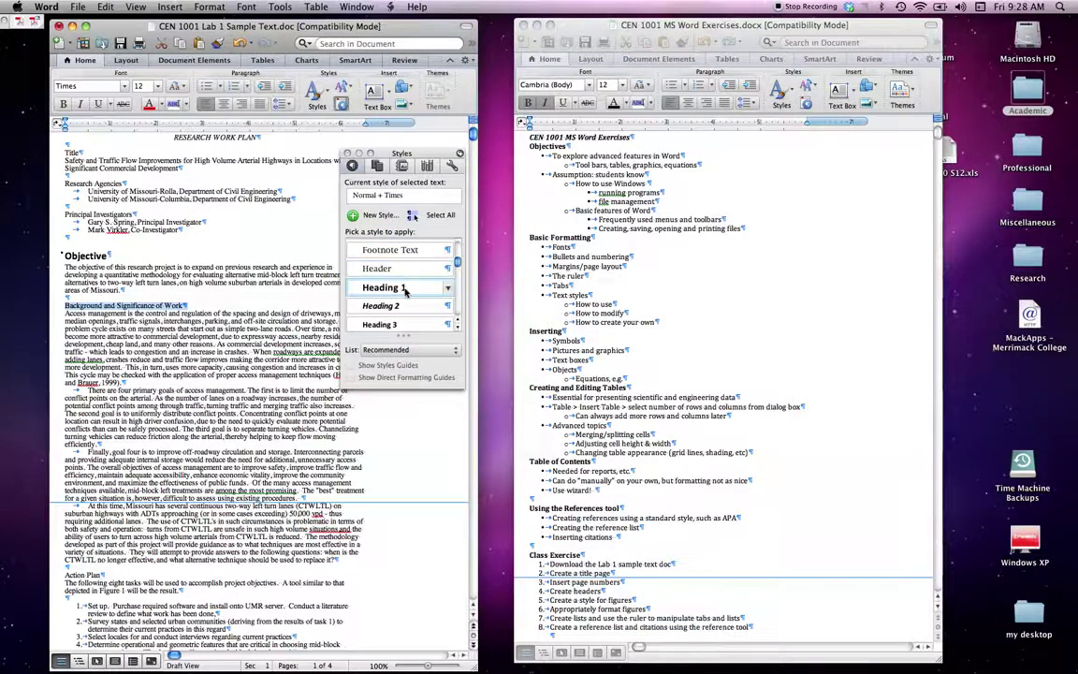
{"action": "left_click", "coordinate": [404, 289]}
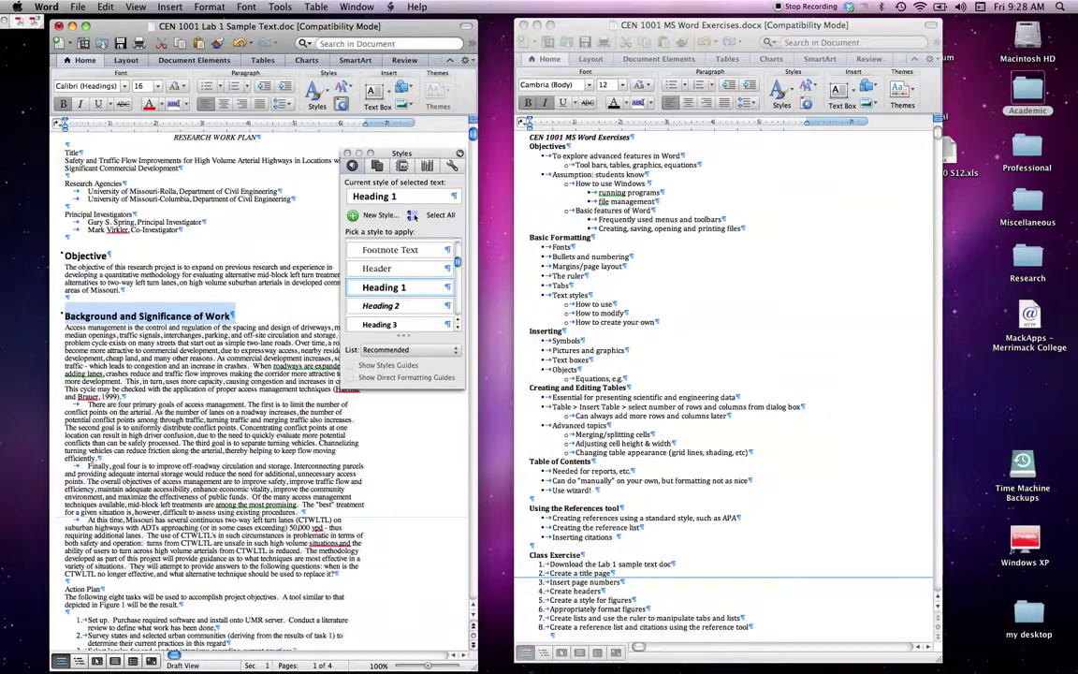
Apply the Heading 1 style to the "Action Plan" and "Literature Search" headings.
{"action": "scroll", "coordinate": [56, 464], "scroll_direction": "down", "scroll_amount": 5}
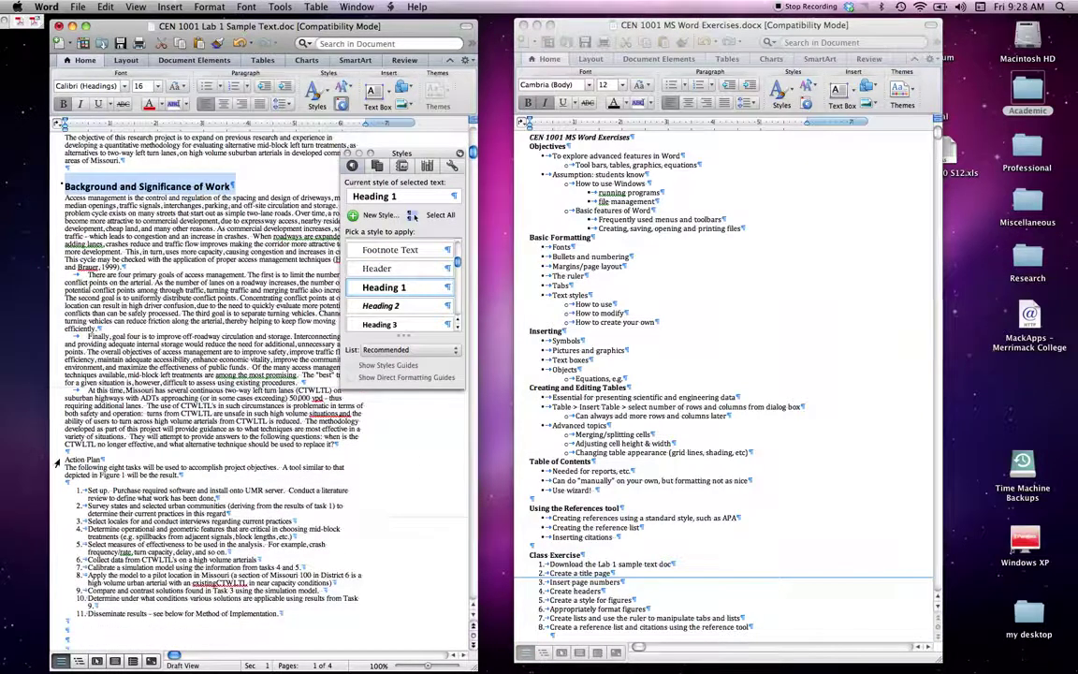
{"action": "left_click", "coordinate": [57, 463]}
{"action": "left_click", "coordinate": [384, 287]}
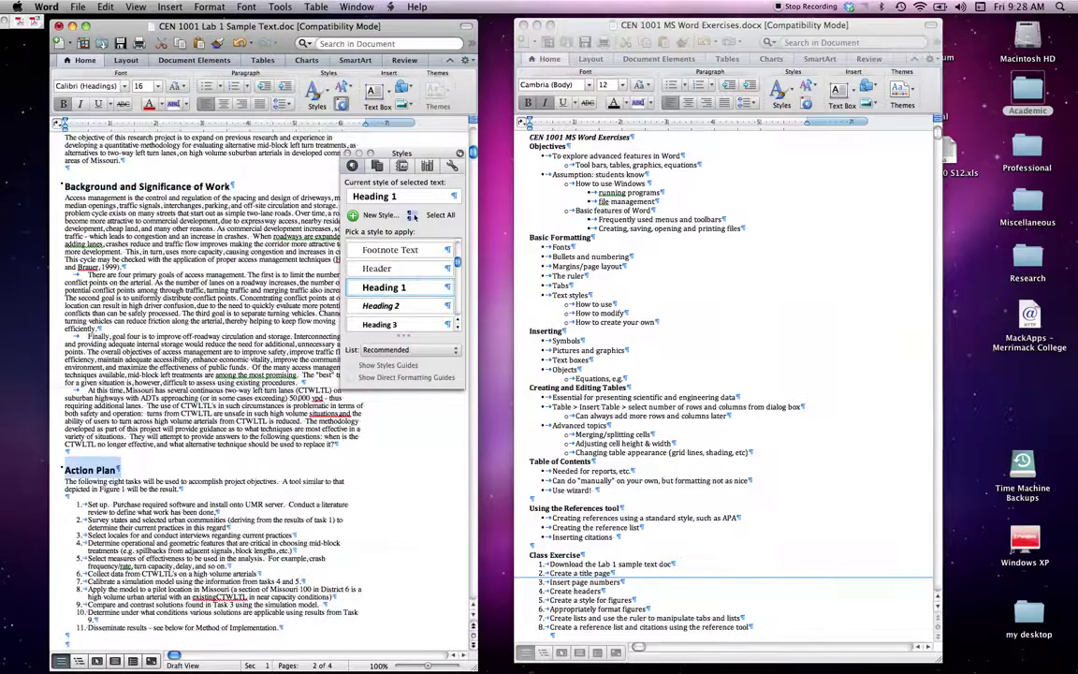
{"action": "scroll", "coordinate": [262, 374], "scroll_direction": "down", "scroll_amount": 10}
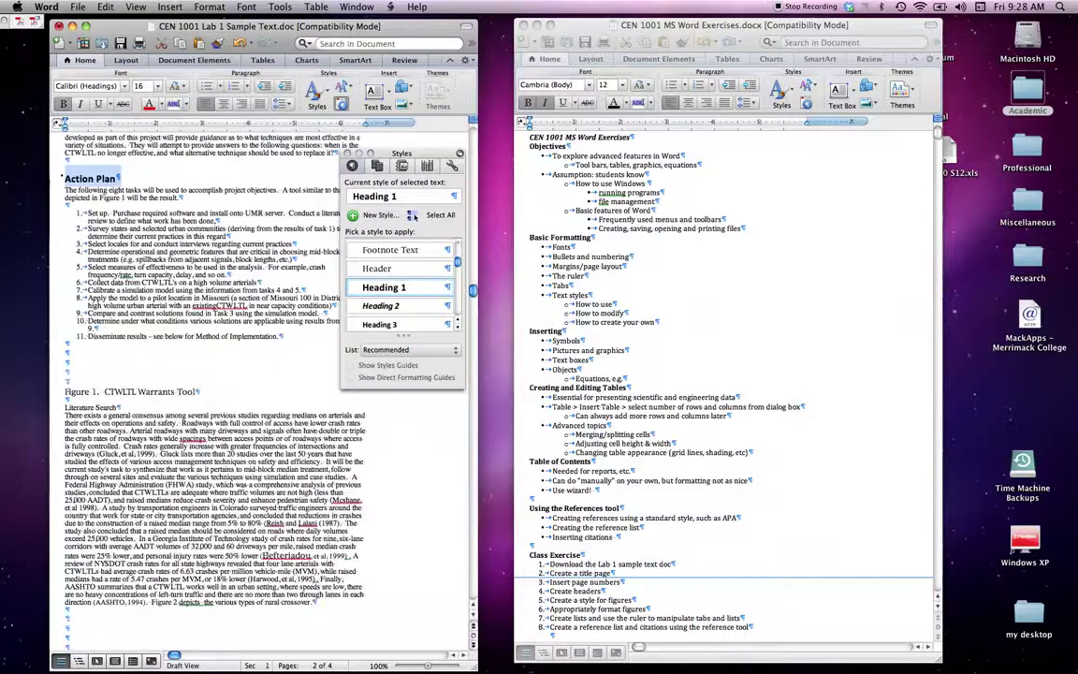
{"action": "left_click", "coordinate": [56, 407]}
{"action": "left_click", "coordinate": [388, 290]}
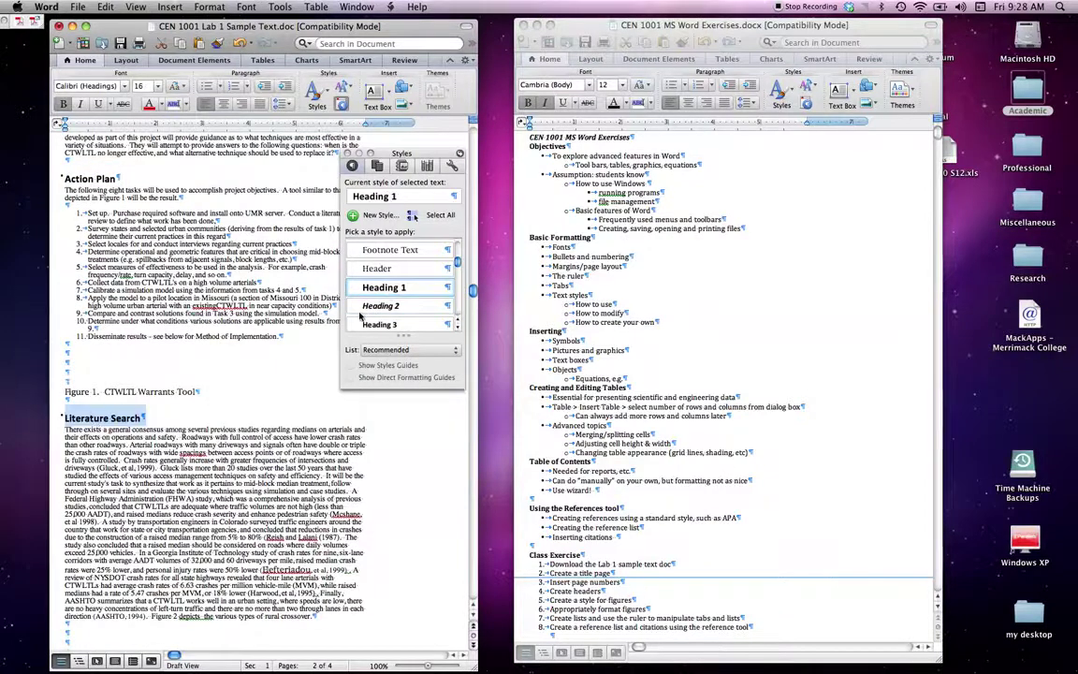
Apply the Heading 1 style to the "Method of Implementation" heading.
{"action": "scroll", "coordinate": [234, 374], "scroll_direction": "down", "scroll_amount": 6}
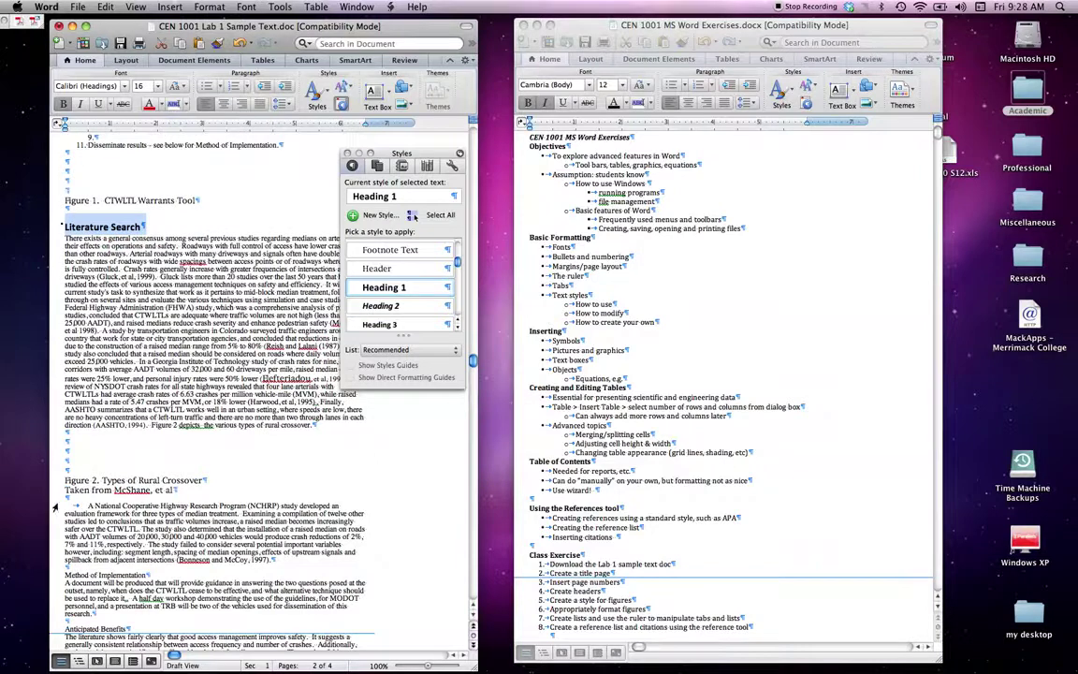
{"action": "scroll", "coordinate": [49, 506], "scroll_direction": "down", "scroll_amount": 3}
{"action": "left_click", "coordinate": [49, 482]}
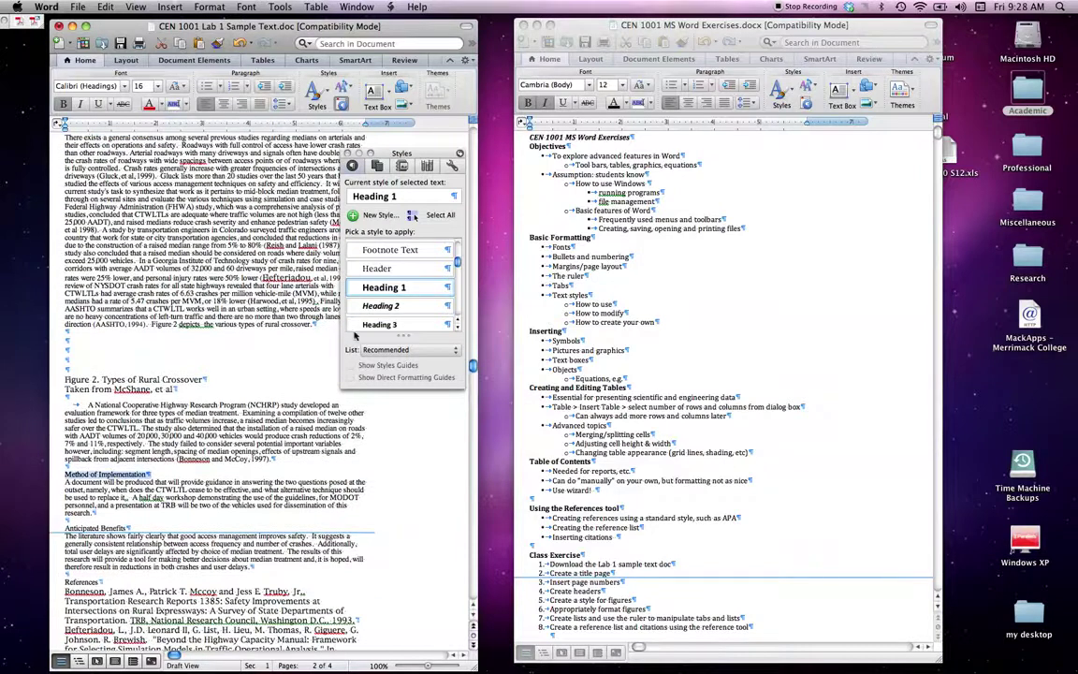
{"action": "left_click", "coordinate": [385, 287]}
{"action": "left_click", "coordinate": [397, 561]}
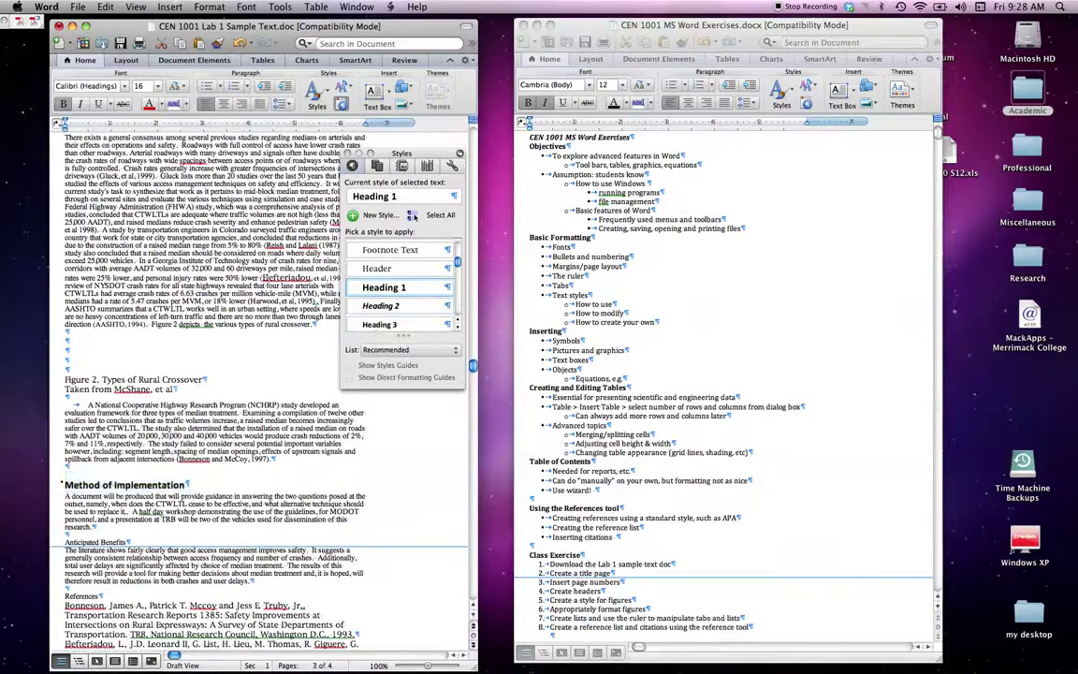
{"action": "left_click_drag", "start_coordinate": [398, 153], "coordinate": [395, 129]}
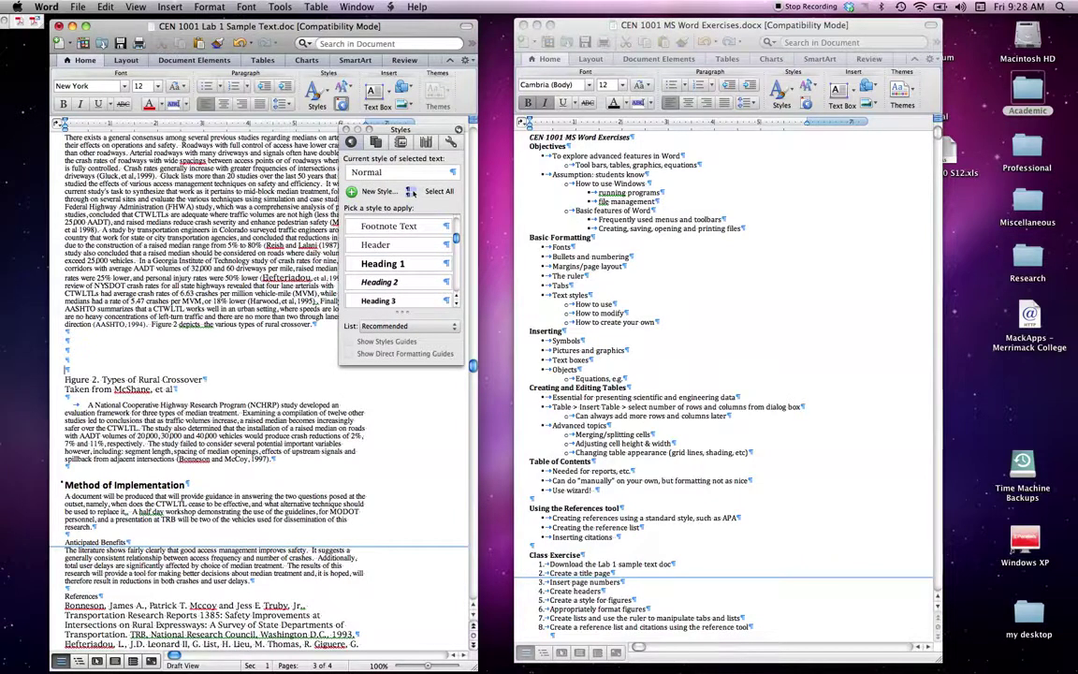
Format the "Principal Investigators" line near the top of the document in red Apple Chancery.
{"action": "scroll", "coordinate": [410, 191], "scroll_direction": "up", "scroll_amount": 1}
{"action": "scroll", "coordinate": [410, 191], "scroll_direction": "up", "scroll_amount": 5}
{"action": "scroll", "coordinate": [409, 191], "scroll_direction": "up", "scroll_amount": 10}
{"action": "scroll", "coordinate": [410, 191], "scroll_direction": "up", "scroll_amount": 3}
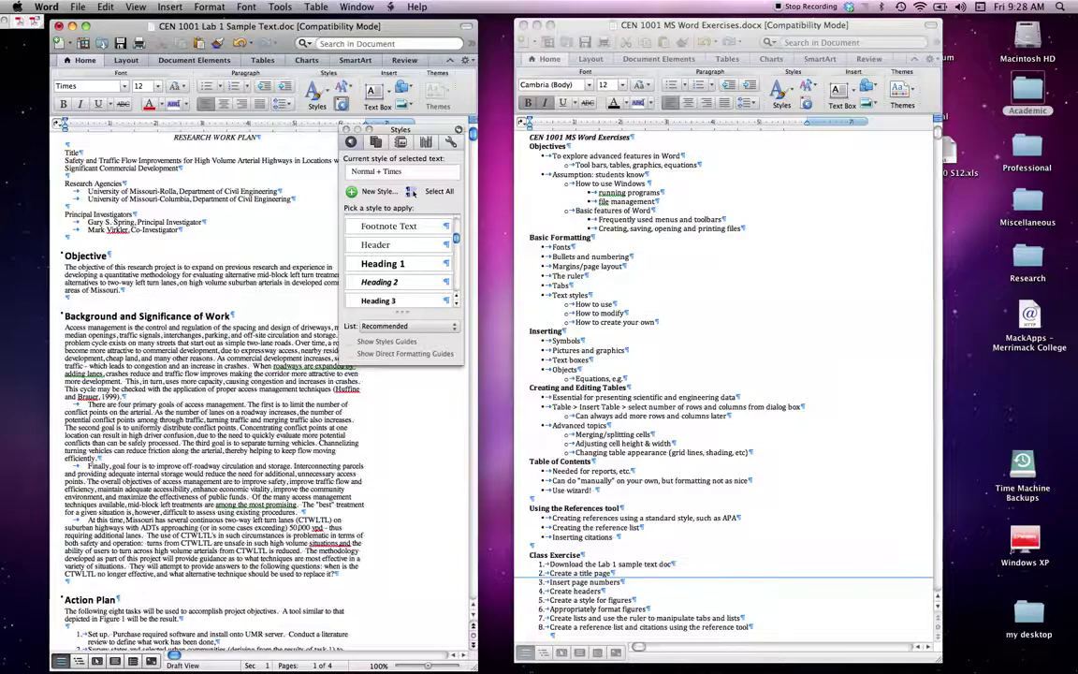
{"action": "left_click_drag", "start_coordinate": [64, 215], "coordinate": [133, 214]}
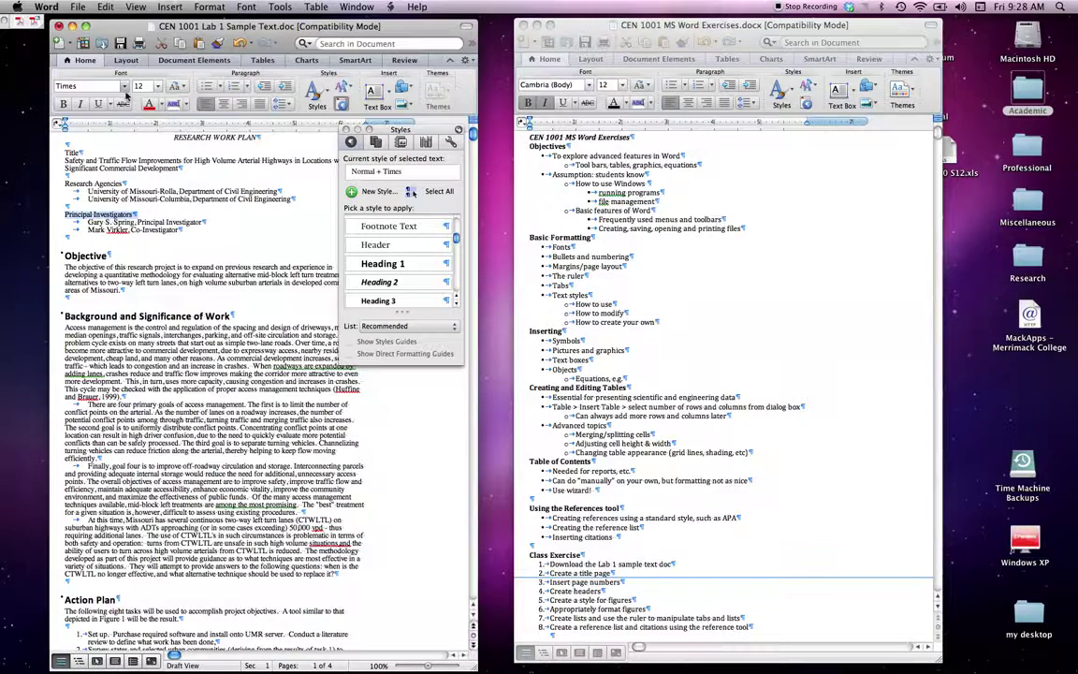
{"action": "left_click", "coordinate": [124, 86]}
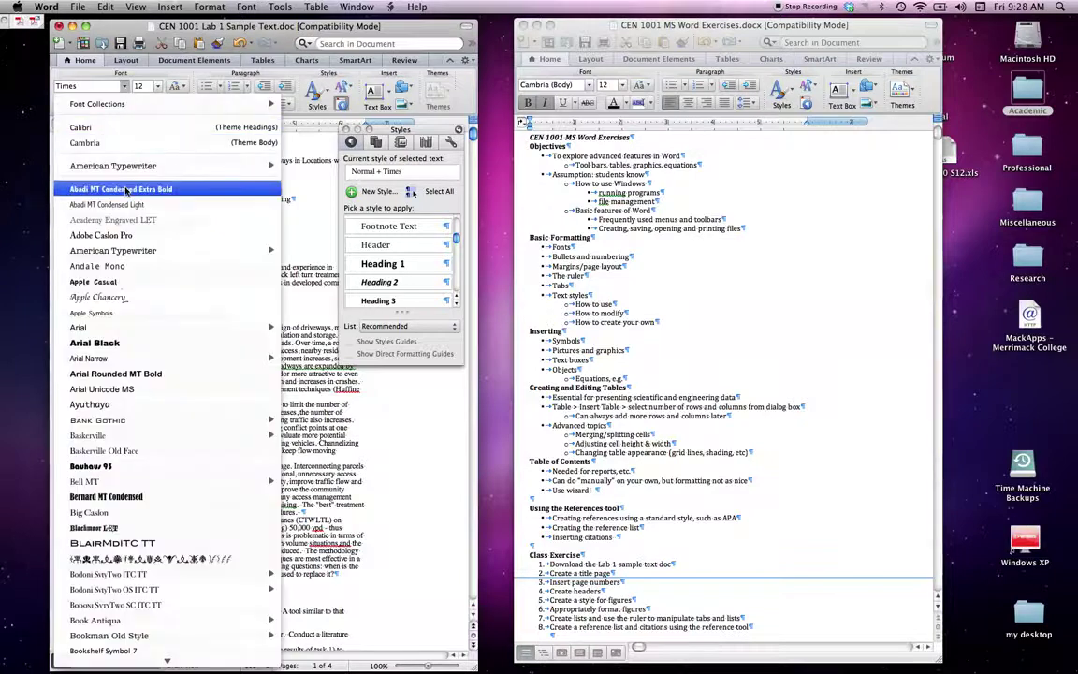
{"action": "left_click", "coordinate": [98, 297]}
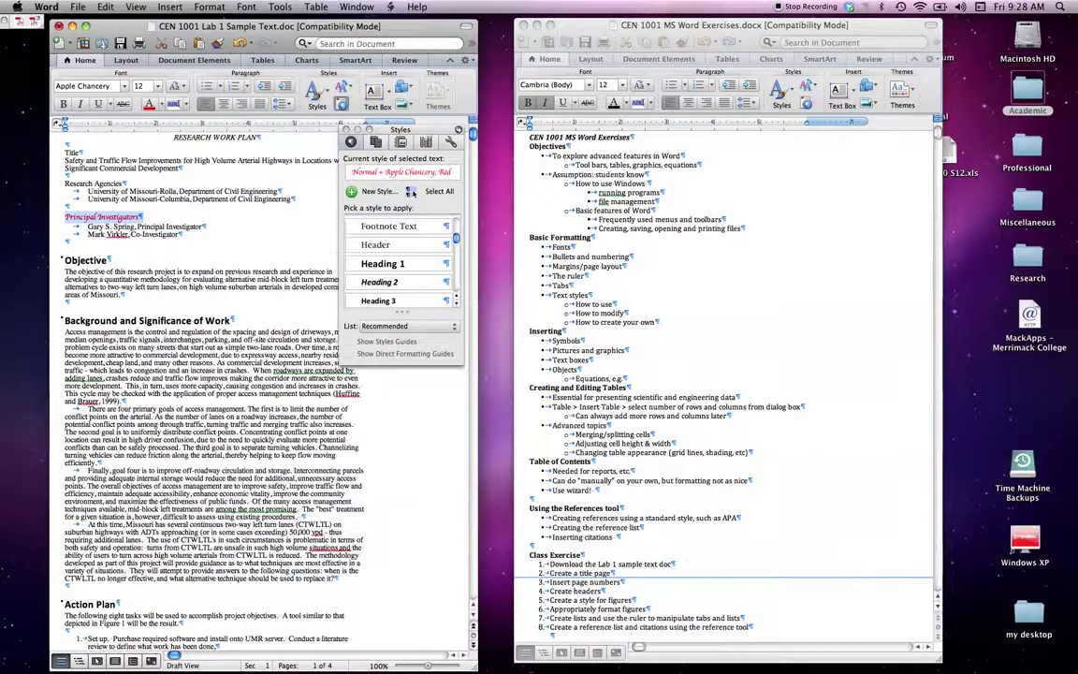
Create a new paragraph style named "my style" from the formatting of the "Principal Investigators" line.
{"action": "left_click", "coordinate": [366, 191]}
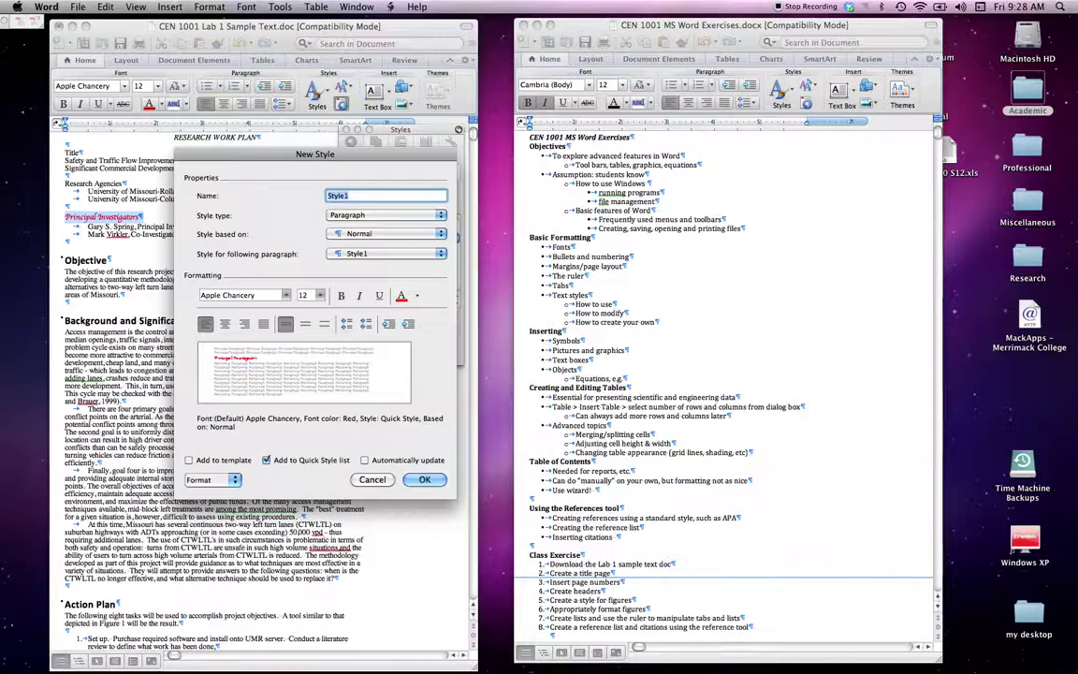
{"action": "type", "text": "my style"}
{"action": "left_click", "coordinate": [422, 479]}
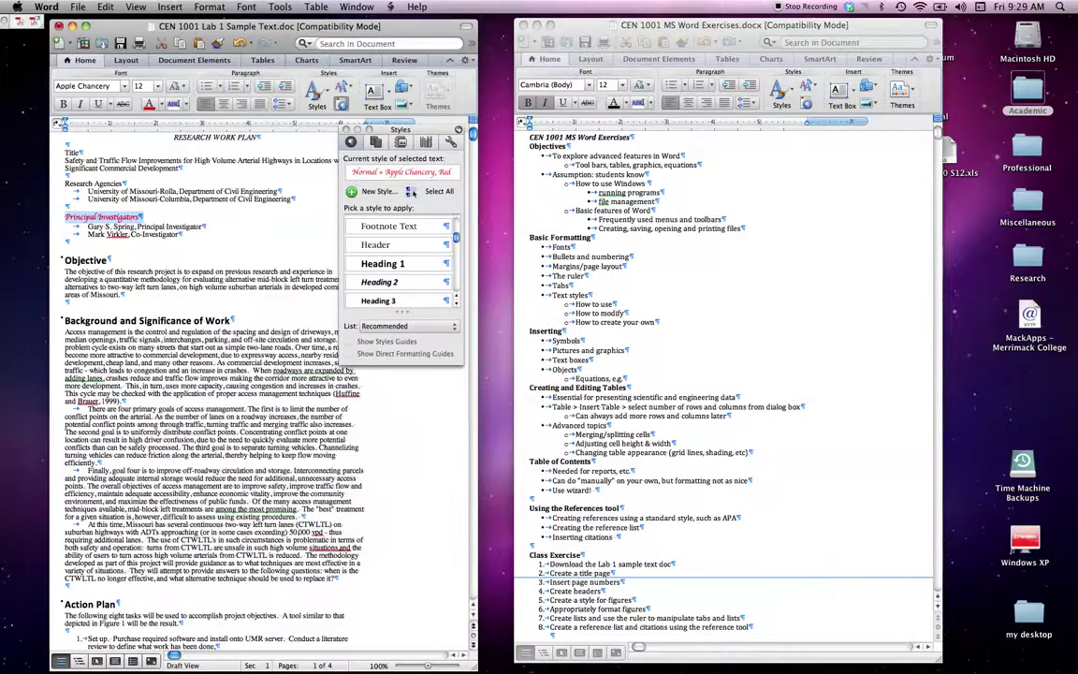
Apply the custom style "my style" to the source line below the Figure 2 caption.
{"action": "left_click", "coordinate": [243, 244]}
{"action": "scroll", "coordinate": [243, 243], "scroll_direction": "down", "scroll_amount": 7}
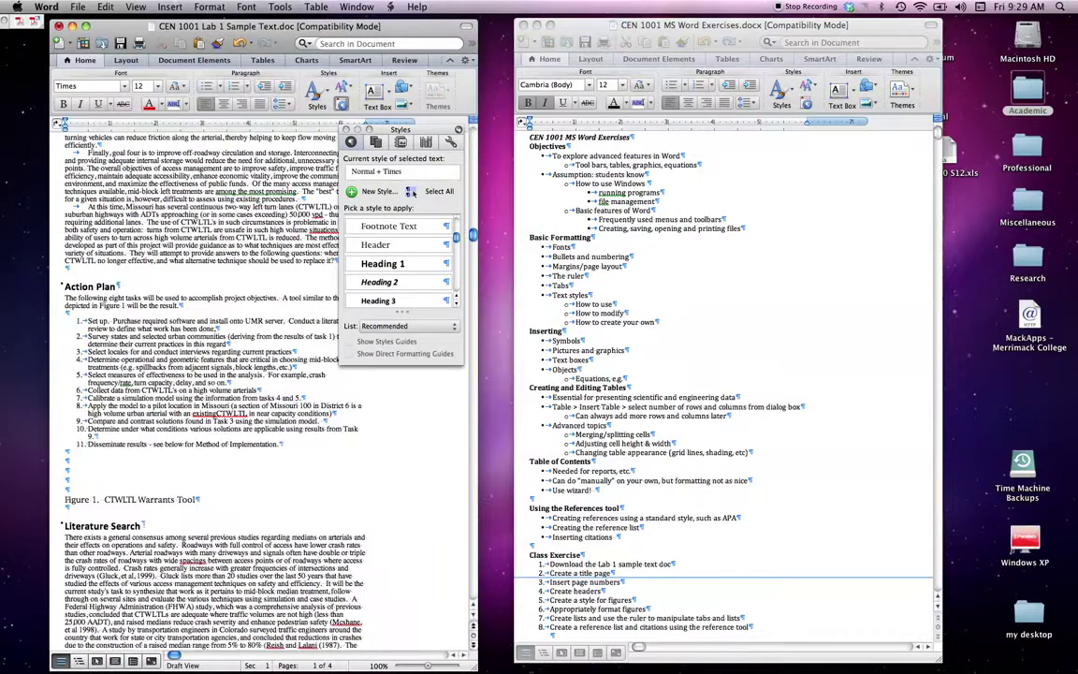
{"action": "scroll", "coordinate": [55, 501], "scroll_direction": "down", "scroll_amount": 8}
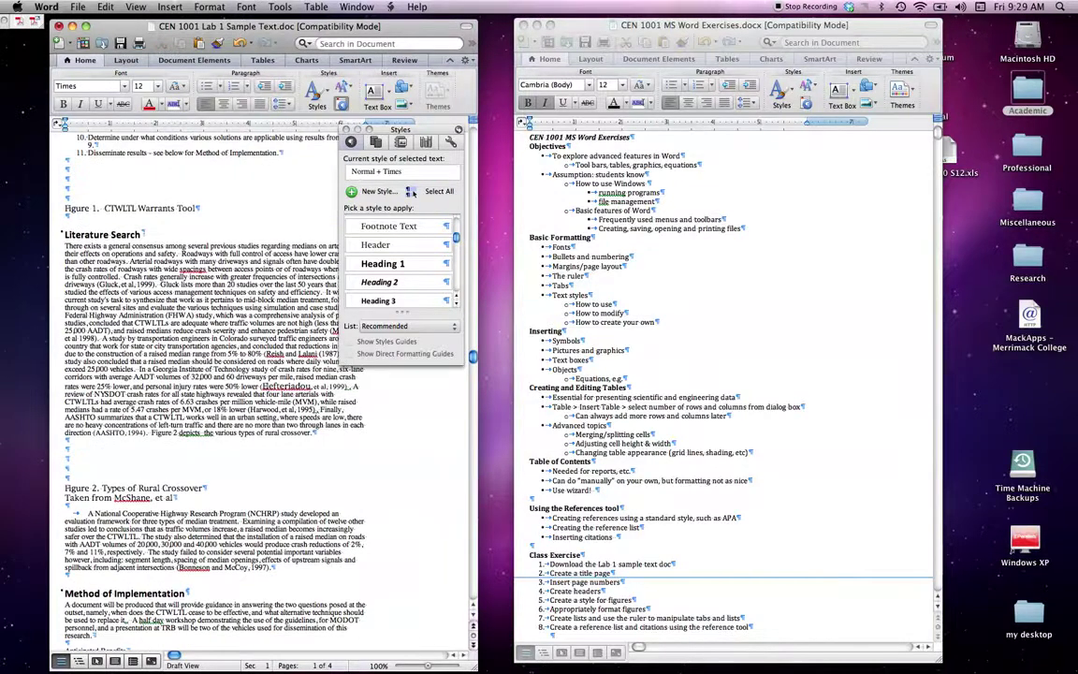
{"action": "left_click", "coordinate": [56, 500]}
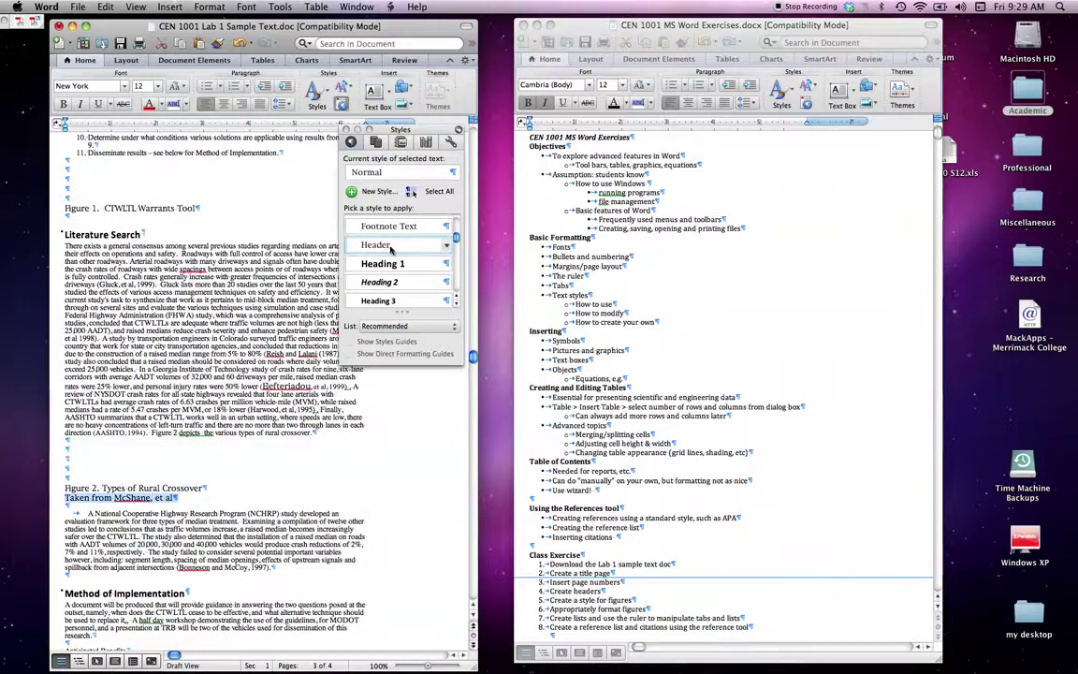
{"action": "left_click", "coordinate": [315, 93]}
{"action": "left_click", "coordinate": [279, 140]}
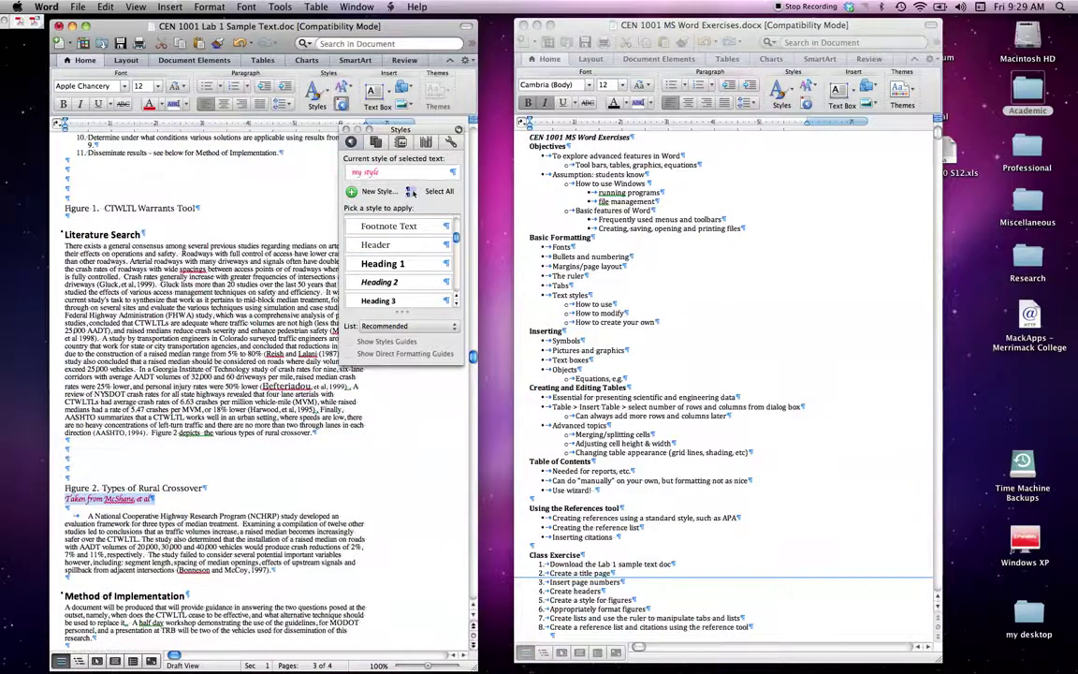
{"action": "left_click", "coordinate": [223, 502]}
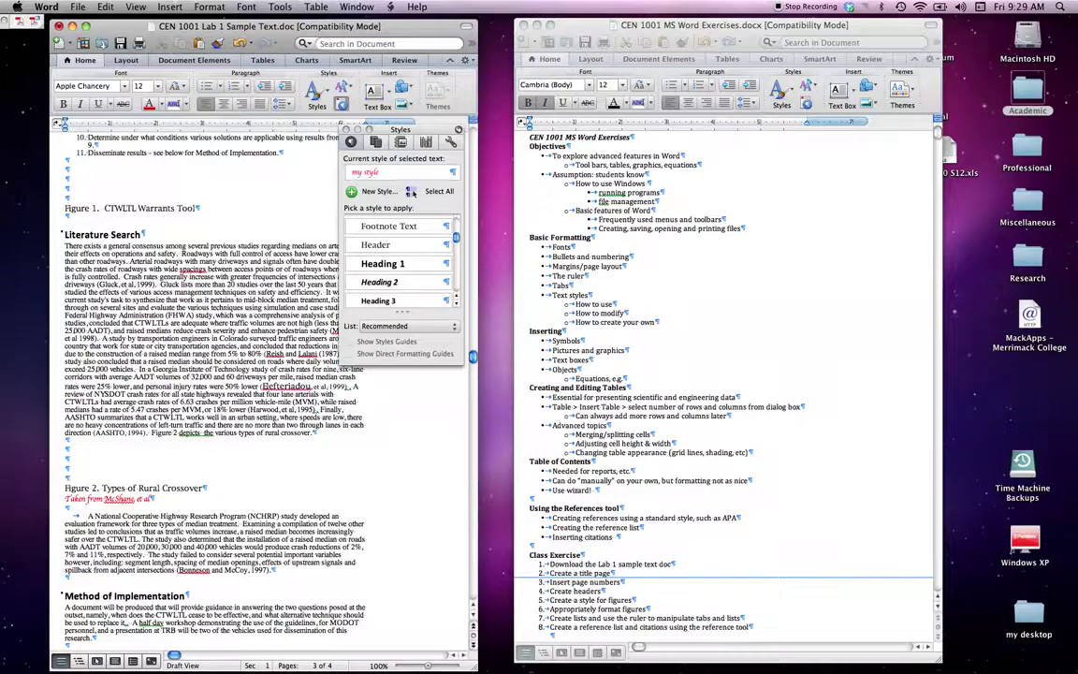
Undo the custom style's application and creation, along with the red color and Apple Chancery font on "Principal Investigators".
{"action": "left_click", "coordinate": [106, 6]}
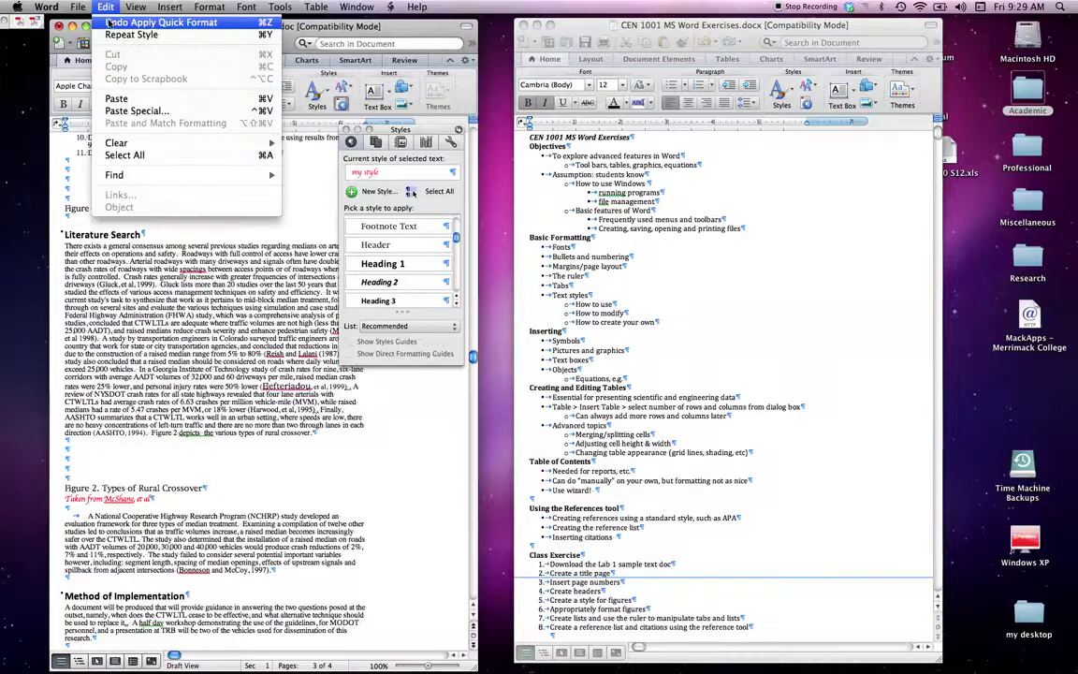
{"action": "left_click", "coordinate": [109, 26]}
{"action": "left_click", "coordinate": [104, 7]}
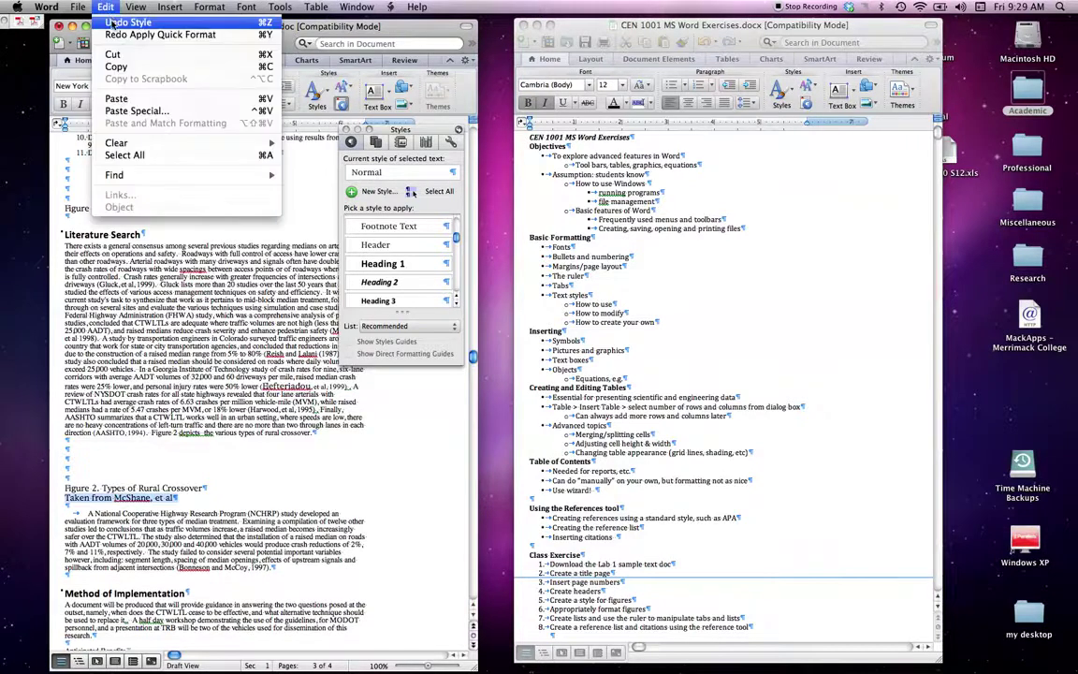
{"action": "left_click", "coordinate": [109, 26]}
{"action": "left_click", "coordinate": [105, 6]}
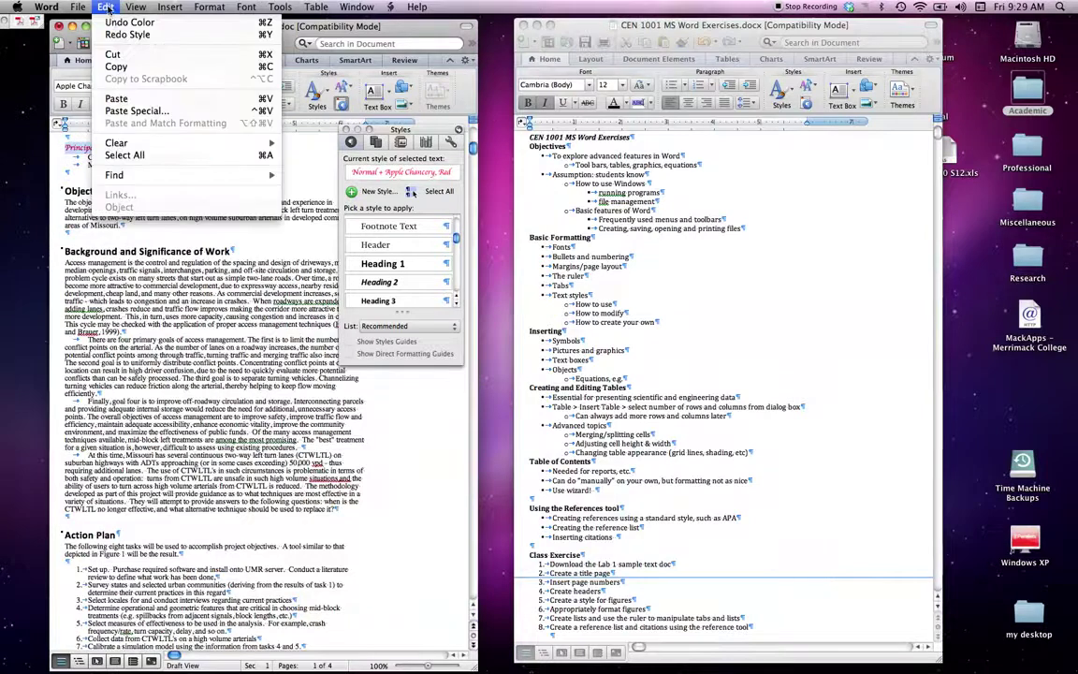
{"action": "left_click", "coordinate": [104, 26]}
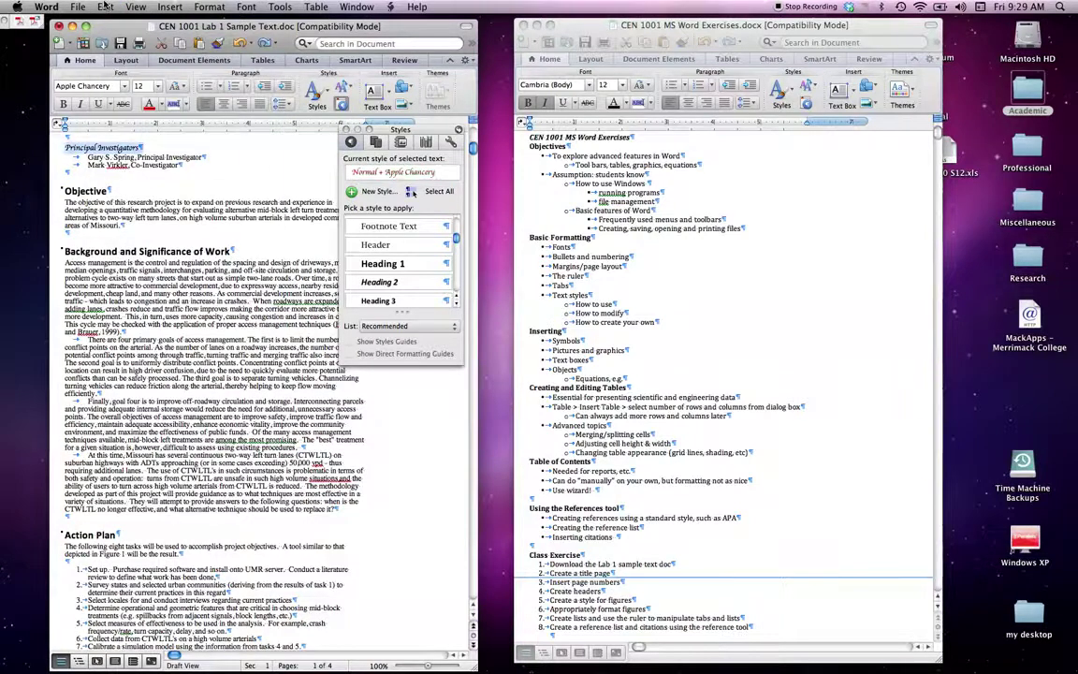
{"action": "left_click", "coordinate": [106, 7]}
{"action": "left_click", "coordinate": [105, 25]}
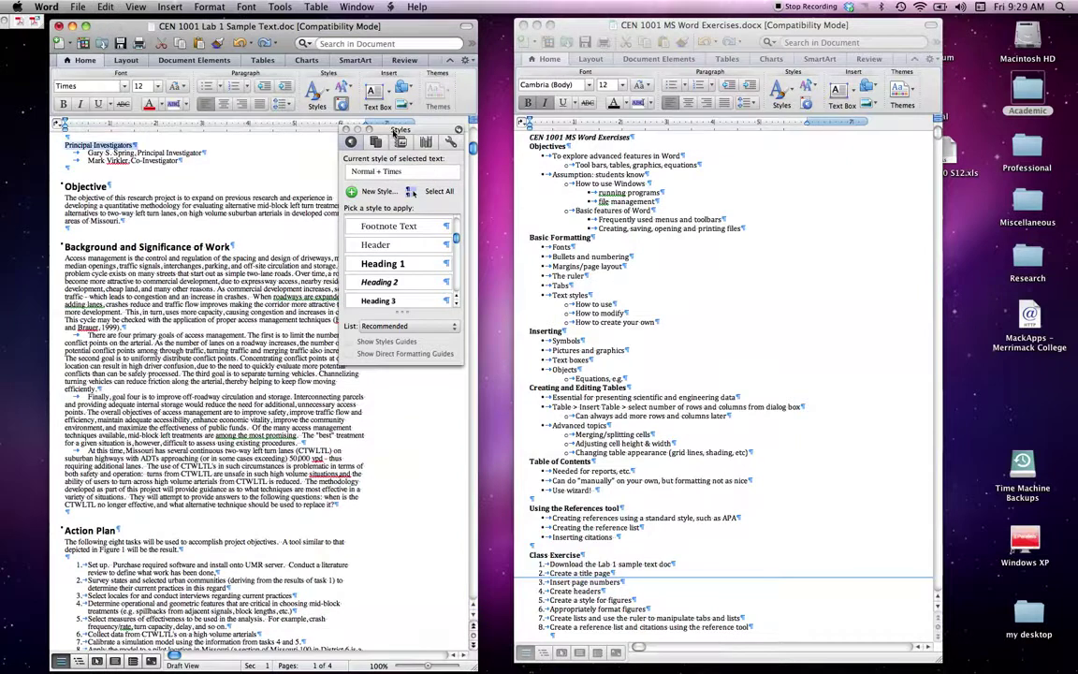
Move the Styles palette clear of the title text and place the cursor at the end of the "Objective" heading.
{"action": "left_click_drag", "start_coordinate": [394, 131], "coordinate": [403, 191]}
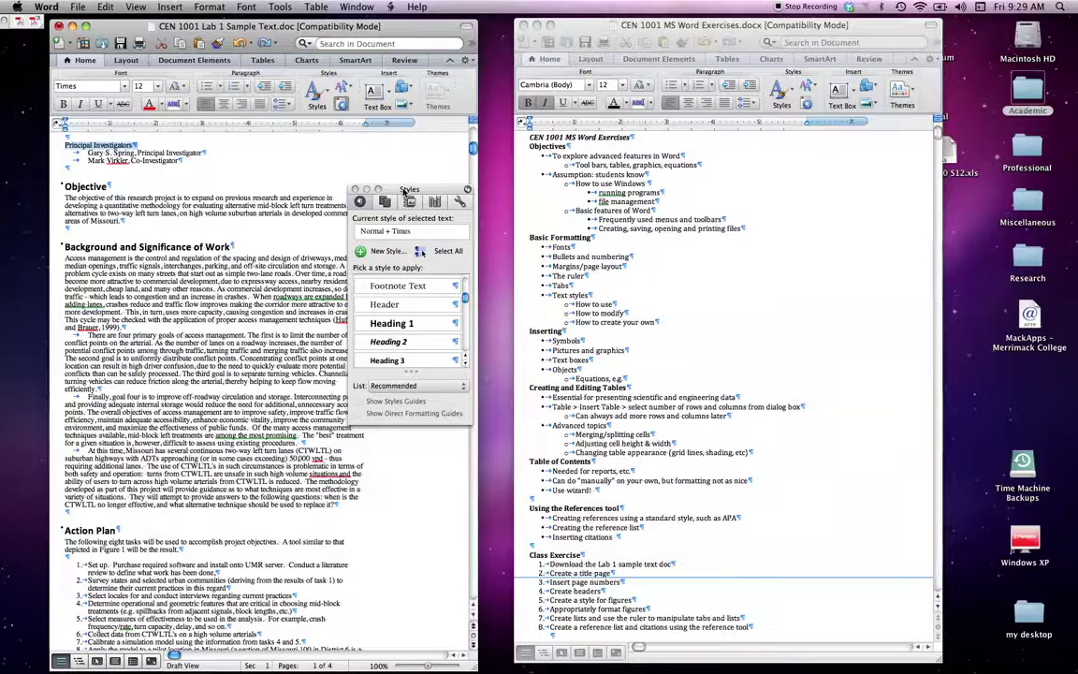
{"action": "left_click", "coordinate": [98, 186]}
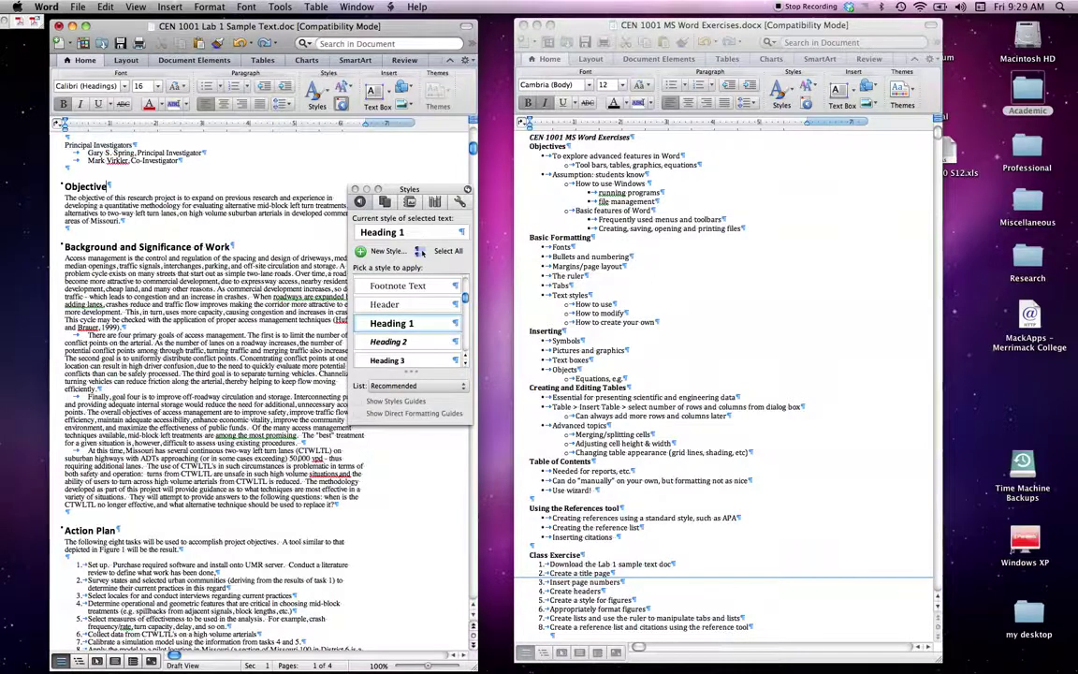
Switch the sample text document to Print Layout view and widen its window slightly.
{"action": "scroll", "coordinate": [205, 393], "scroll_direction": "up", "scroll_amount": 3}
{"action": "scroll", "coordinate": [206, 393], "scroll_direction": "down", "scroll_amount": 3}
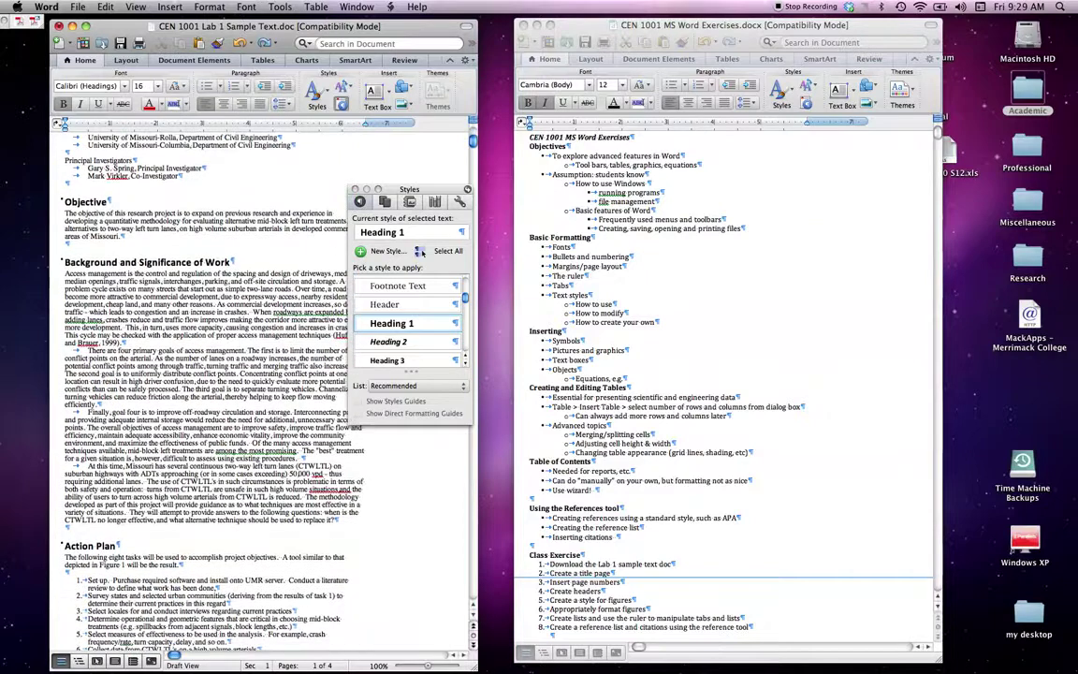
{"action": "scroll", "coordinate": [206, 393], "scroll_direction": "up", "scroll_amount": 3}
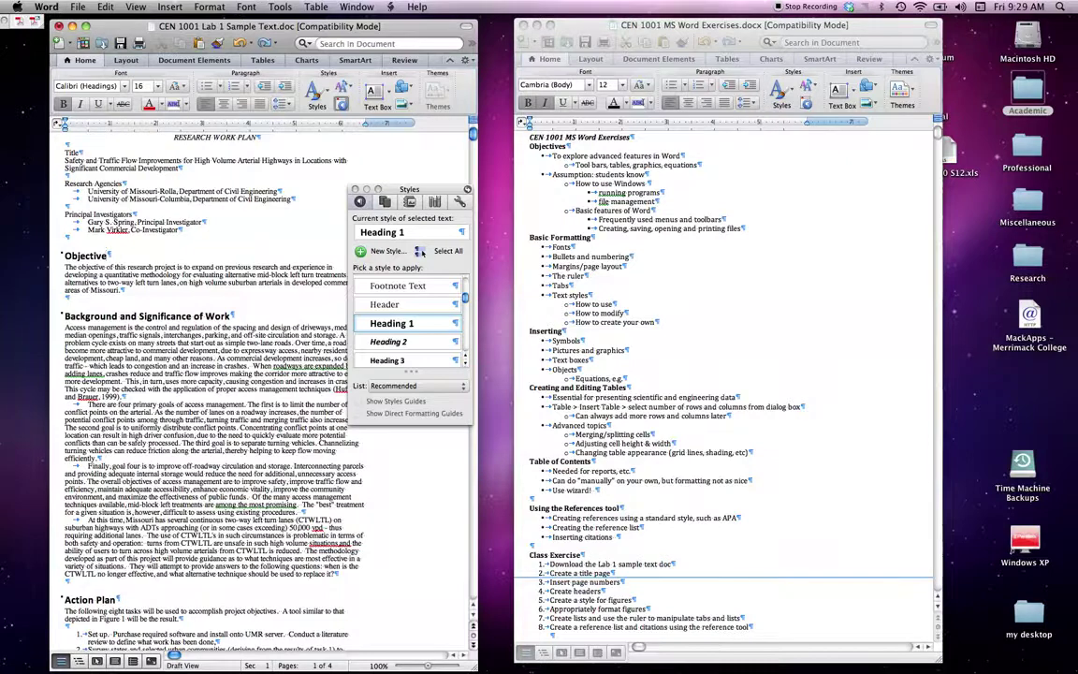
{"action": "left_click", "coordinate": [114, 661]}
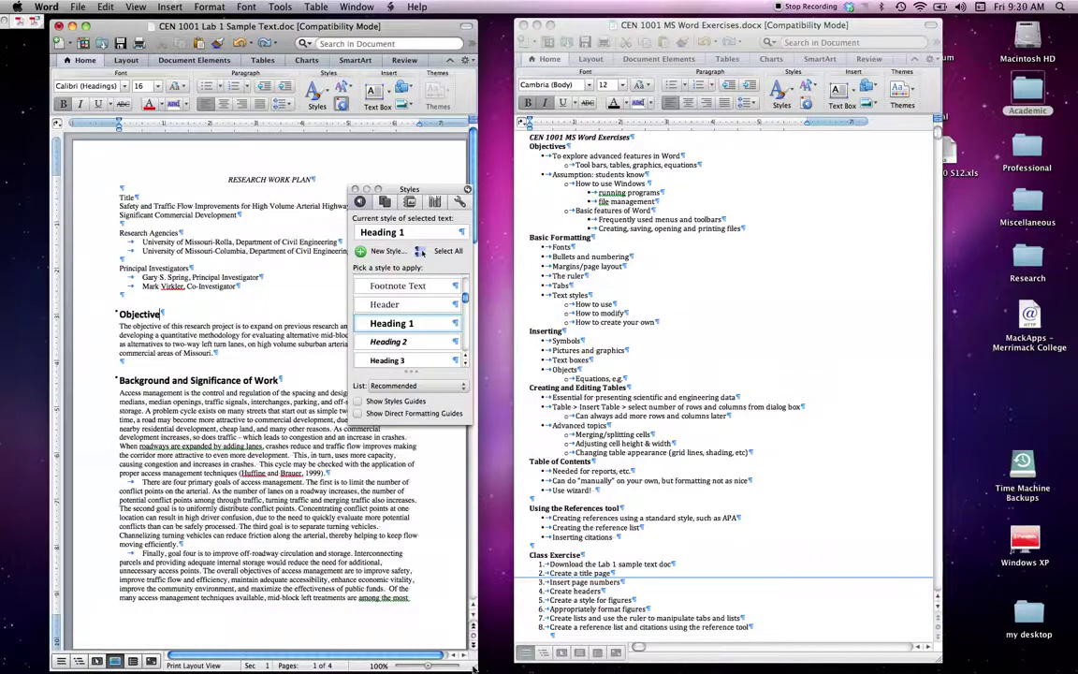
{"action": "left_click_drag", "start_coordinate": [474, 668], "coordinate": [497, 668]}
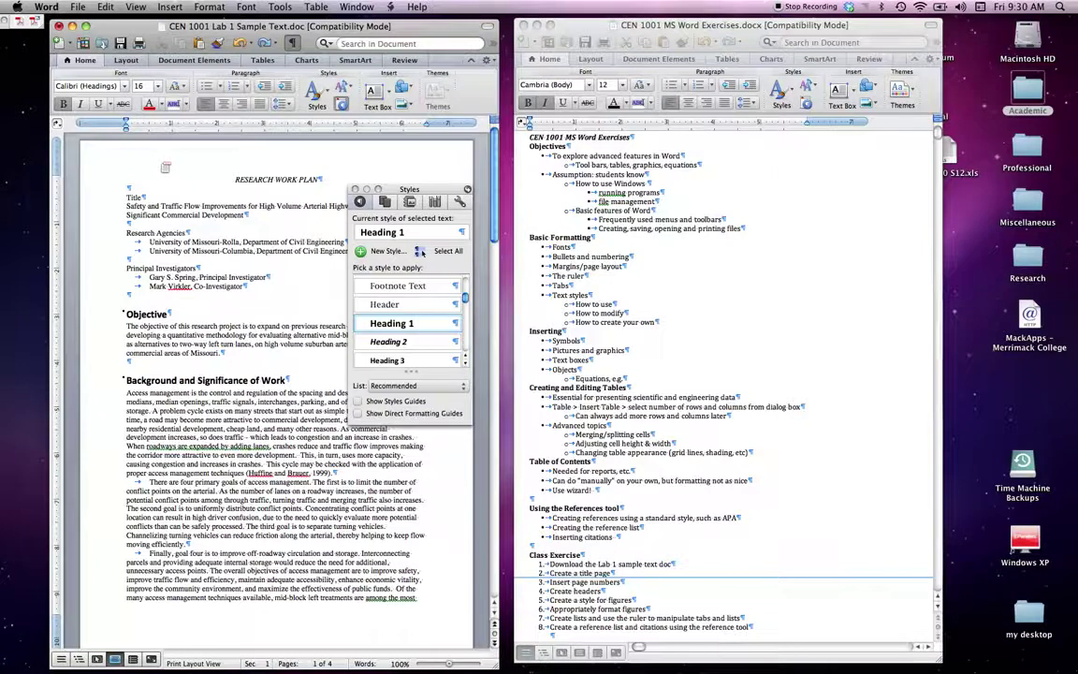
Examine the document's page setup and margin options, including the list of available paper sizes.
{"action": "left_click", "coordinate": [78, 6]}
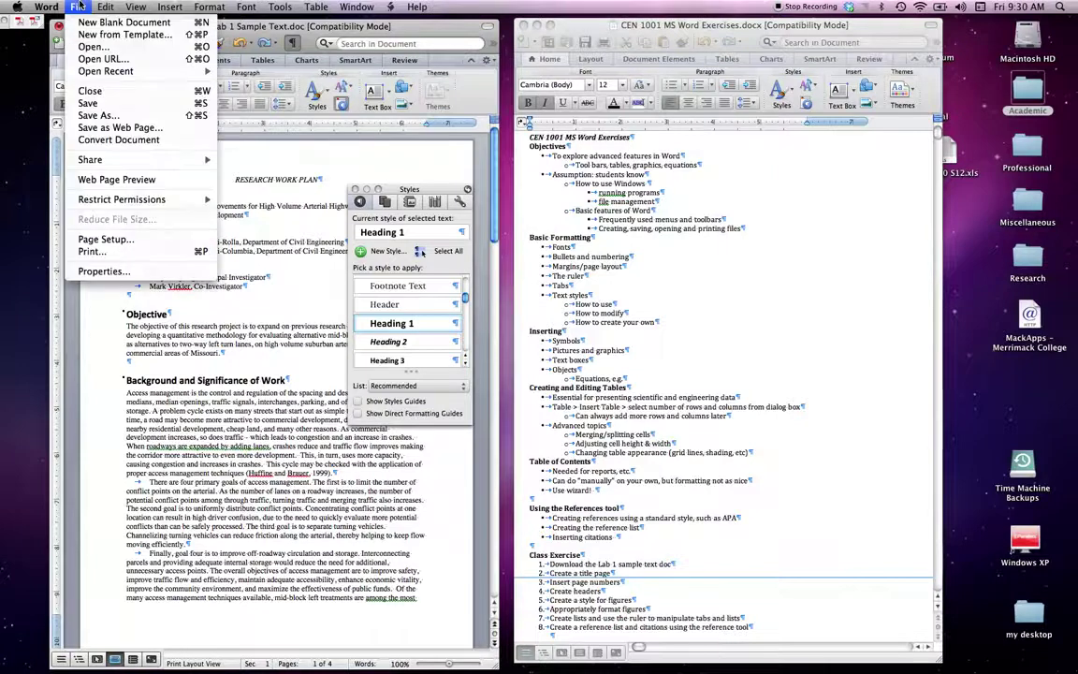
{"action": "left_click", "coordinate": [81, 5]}
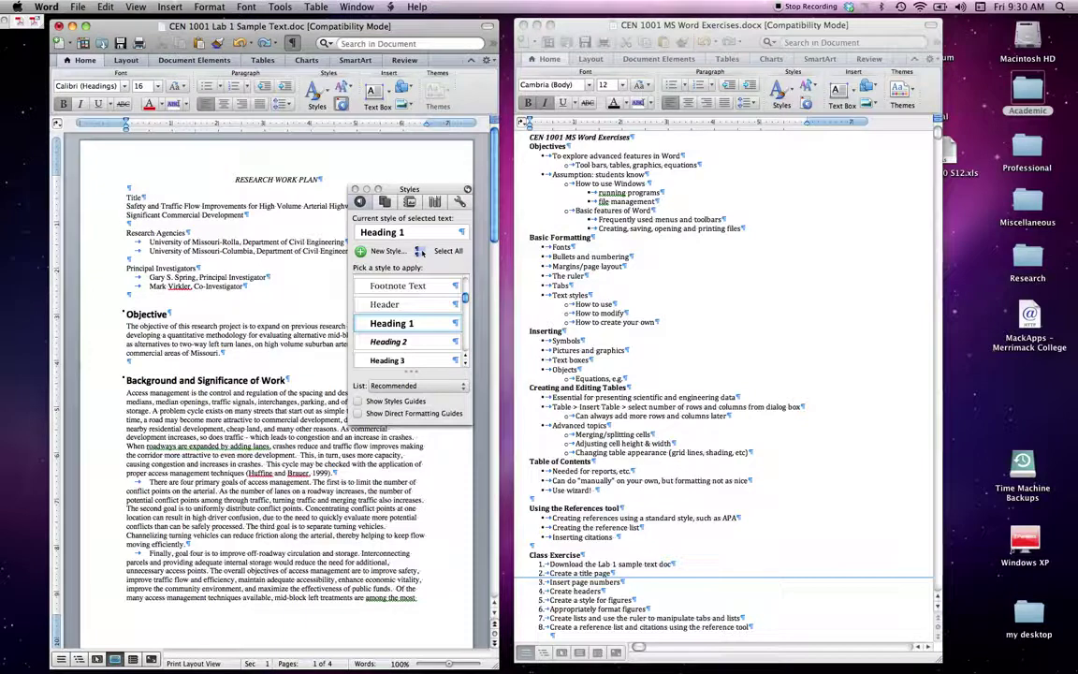
{"action": "left_click", "coordinate": [124, 60]}
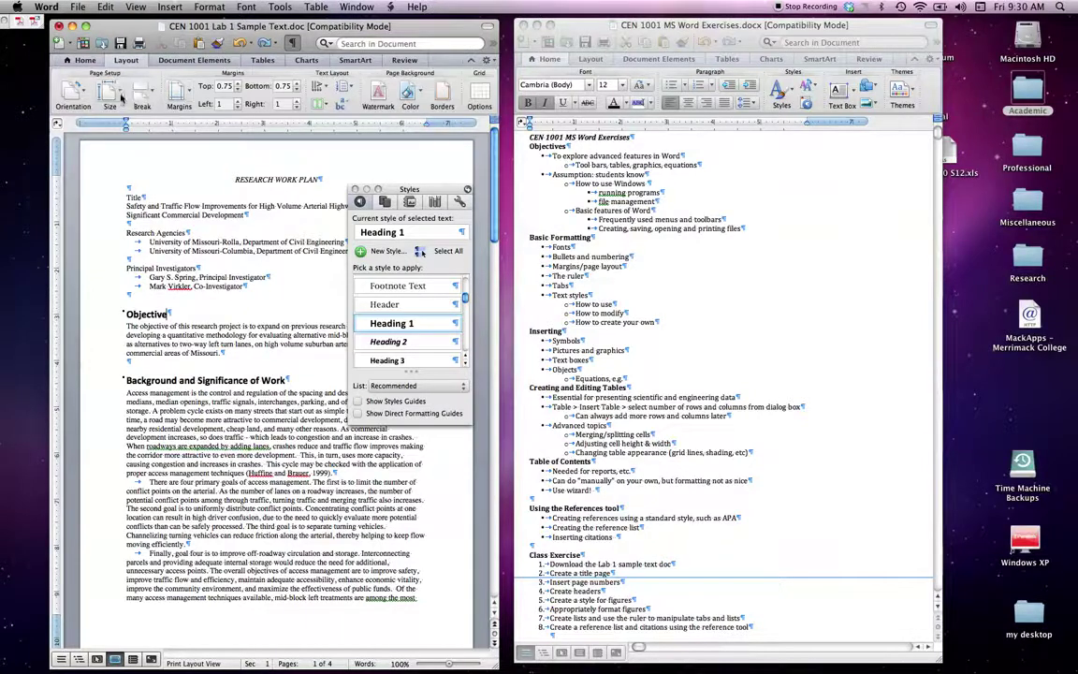
{"action": "left_click", "coordinate": [110, 93]}
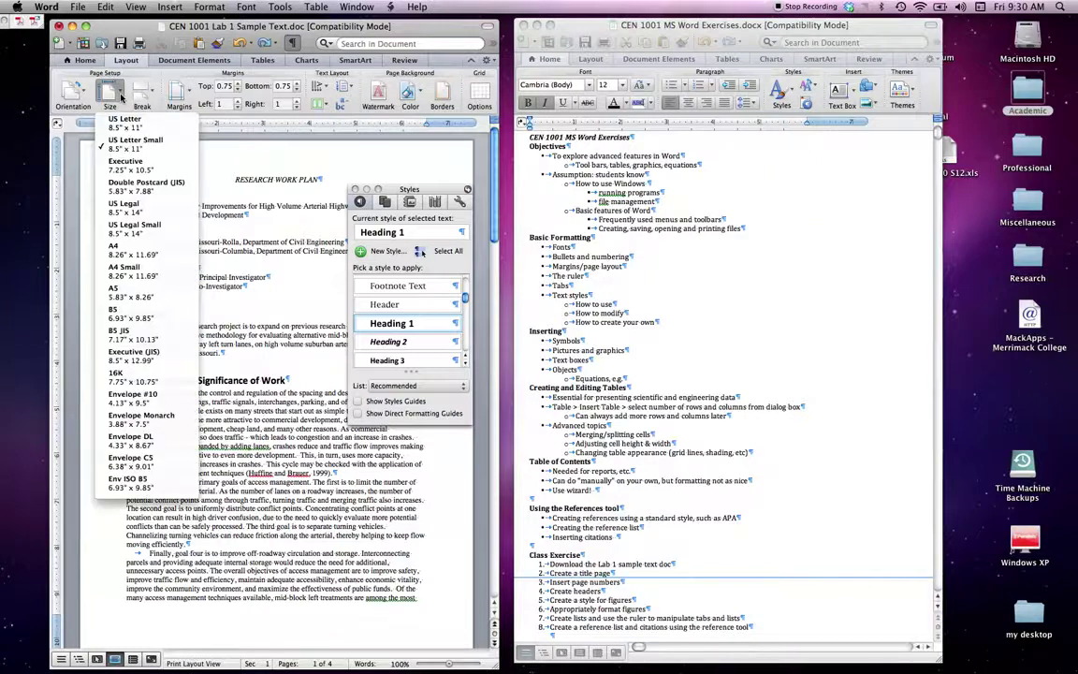
{"action": "left_click", "coordinate": [121, 96]}
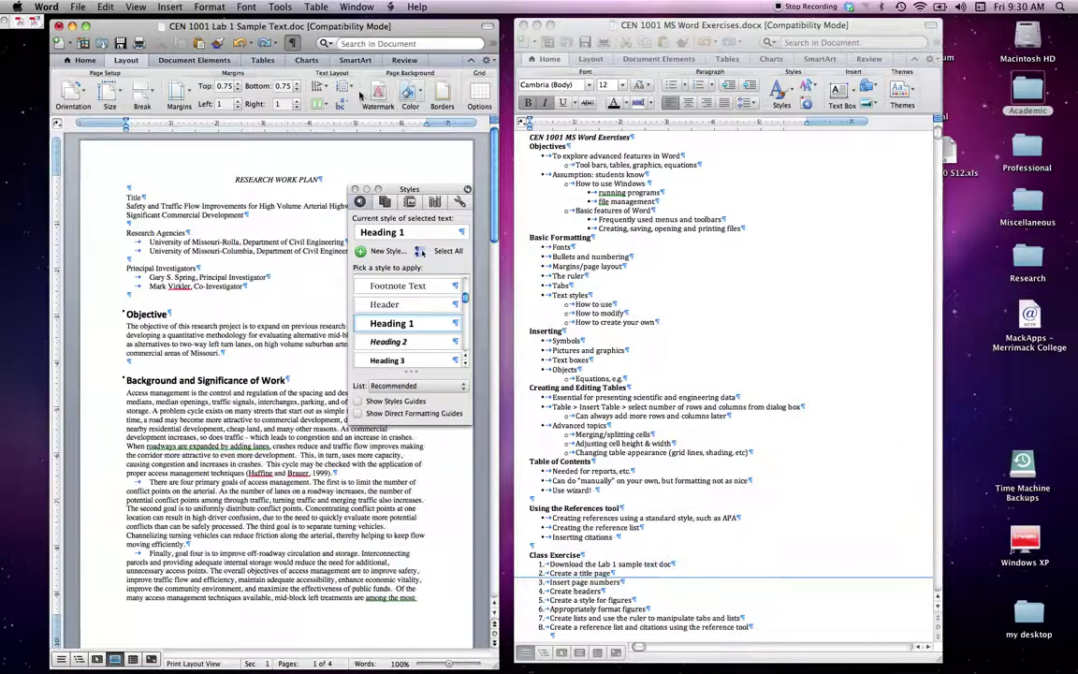
{"action": "left_click", "coordinate": [183, 61]}
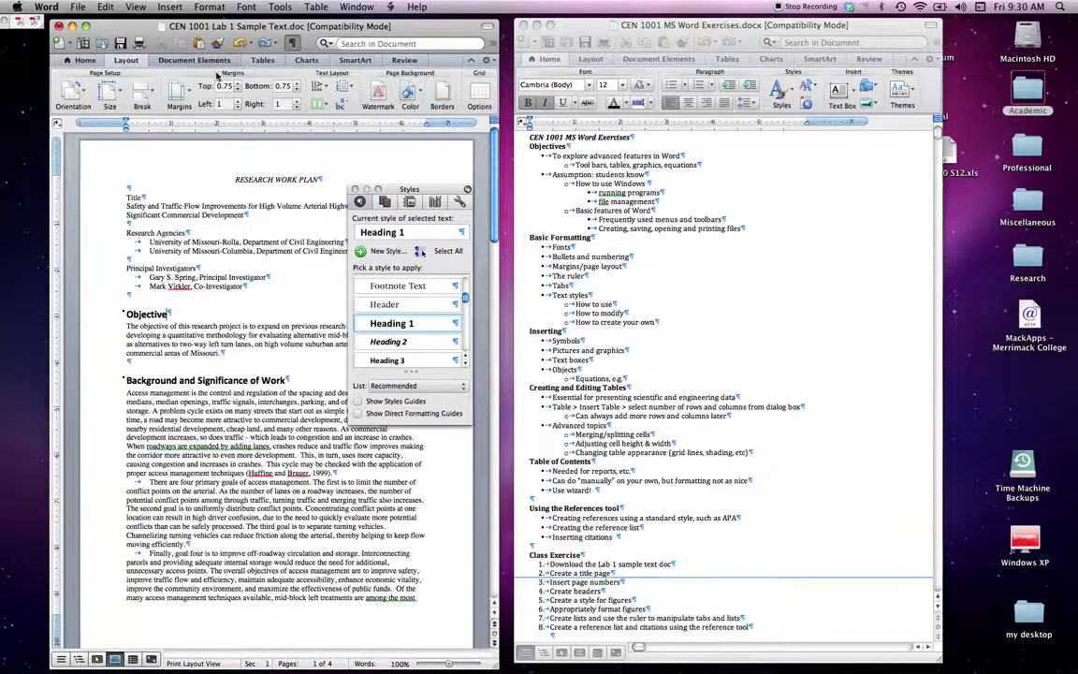